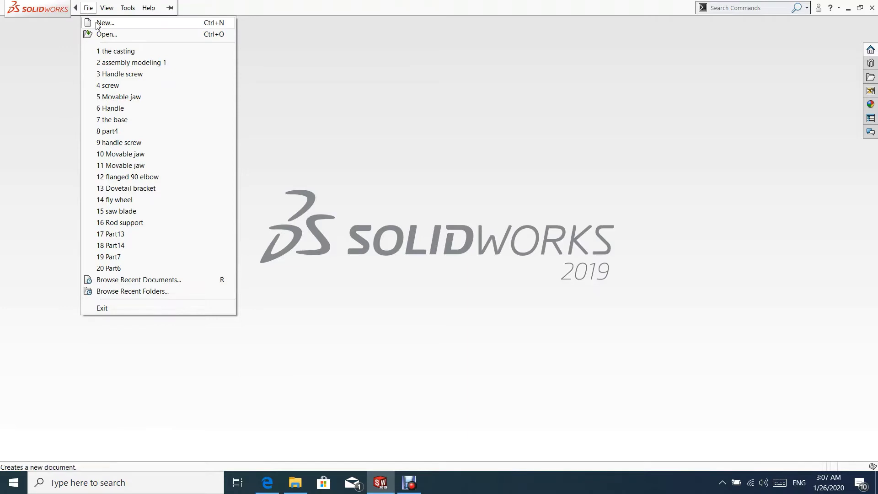
Create a new part document and start a sketch on the Front Plane
left_click(106, 23)
left_click(371, 359)
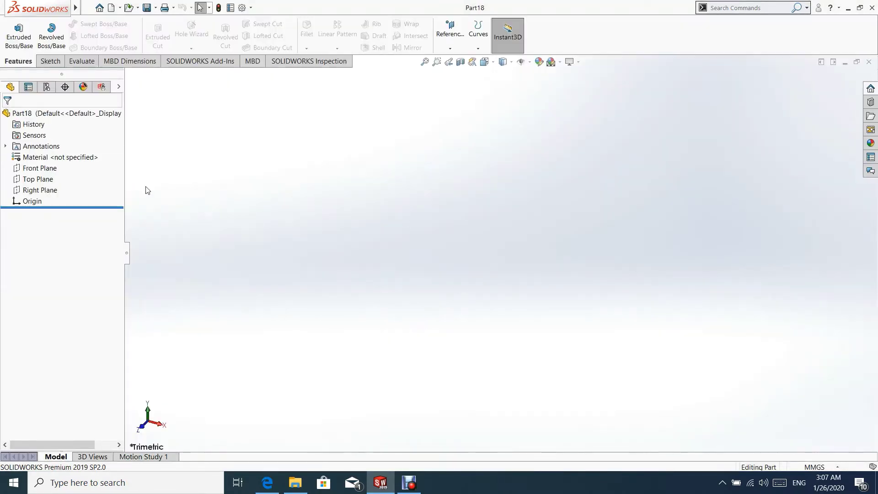
left_click(40, 168)
left_click(59, 153)
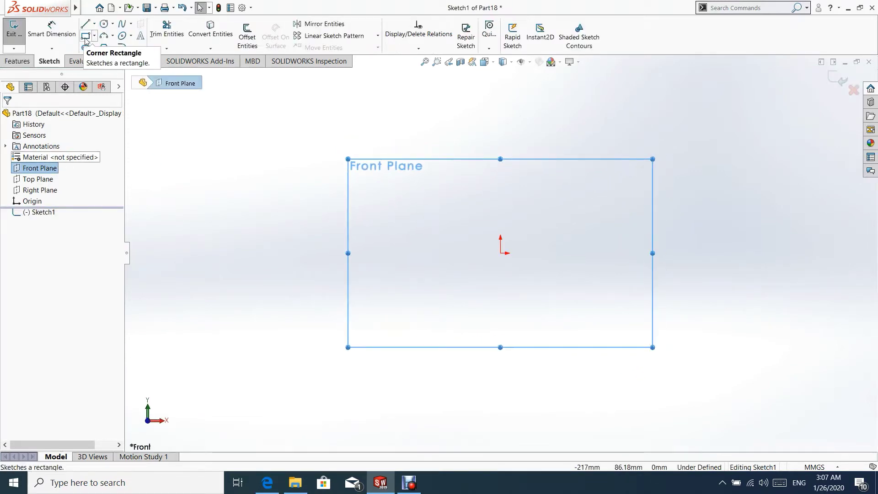
Sketch two concentric circles centred on the origin, the outer one about twice the inner one's size
left_click(104, 23)
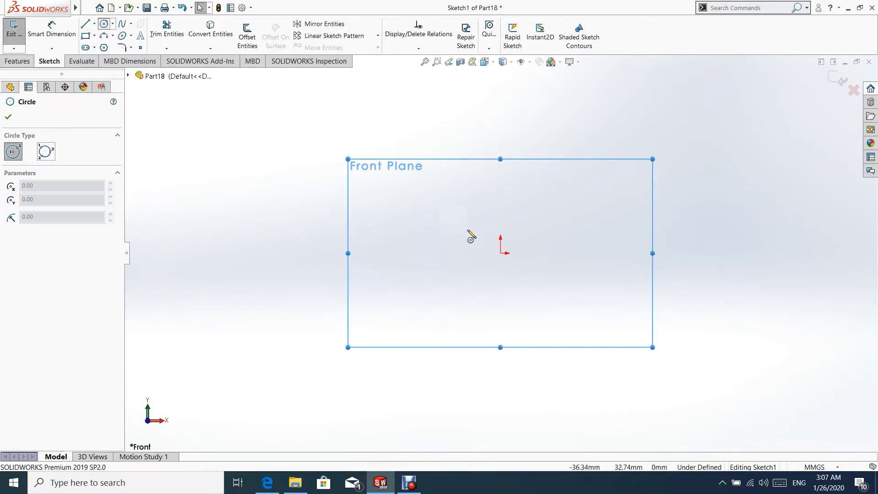
left_click(500, 252)
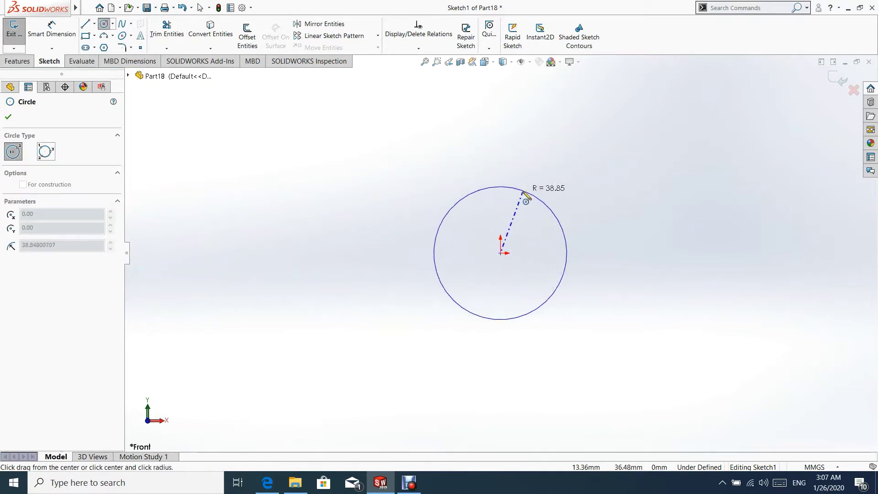
left_click(517, 204)
left_click(500, 253)
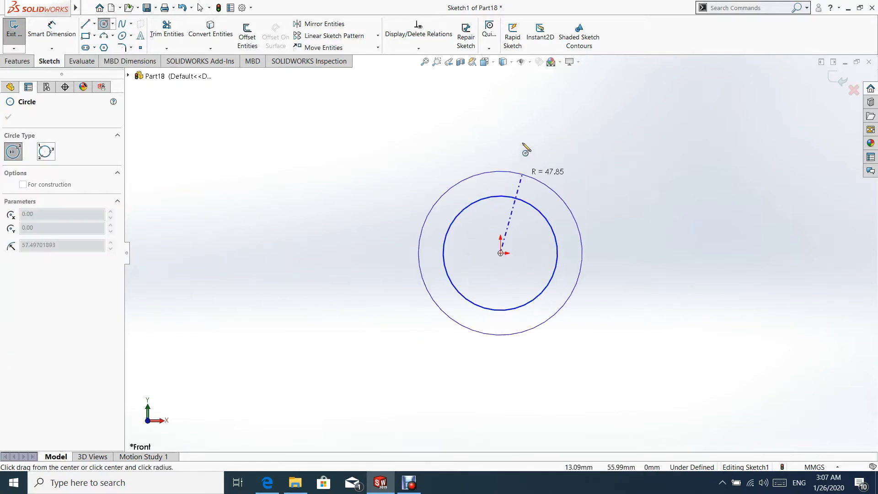
left_click(525, 146)
key("Escape")
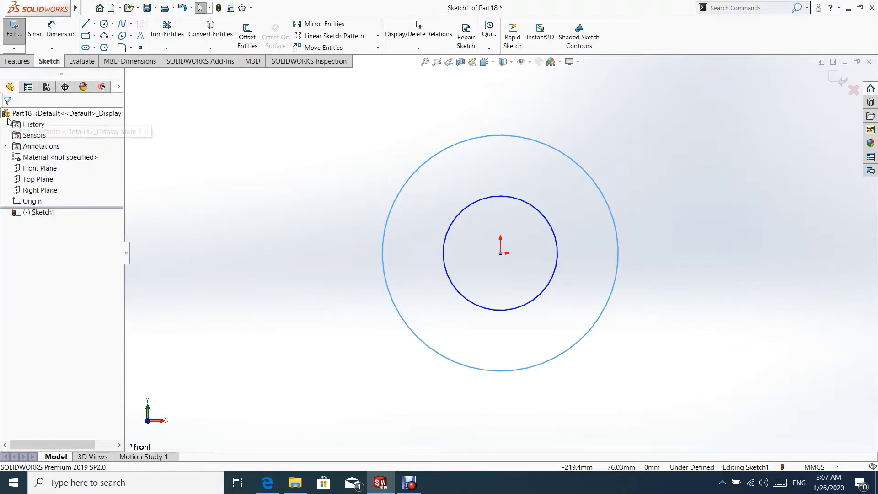
left_click(84, 25)
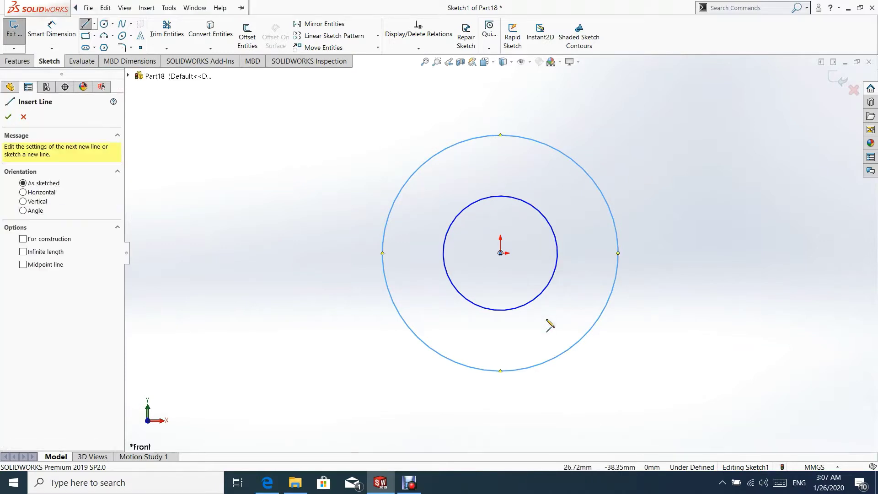
left_click(554, 233)
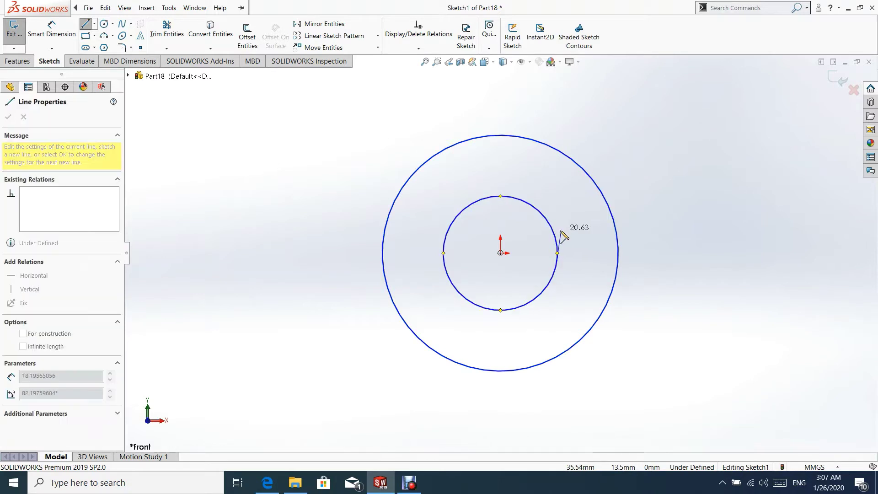
key("Escape")
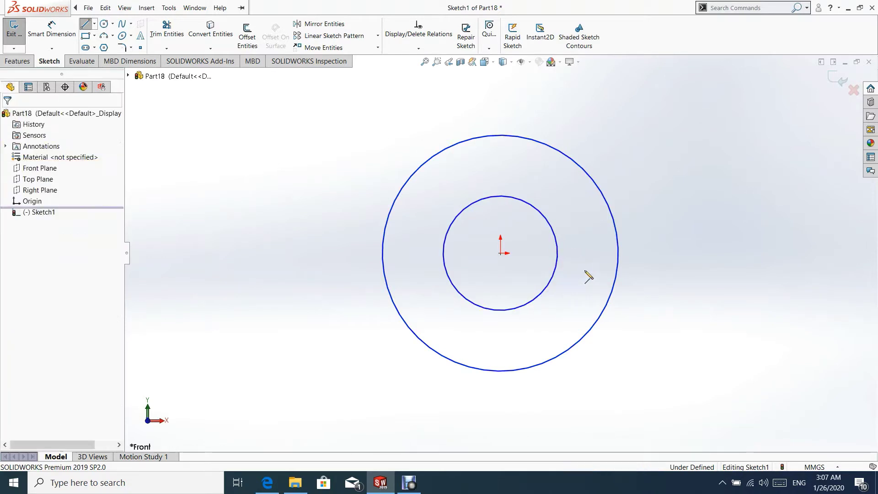
Sketch a stepped line chain from the inner circle to the outer circle: about 14 mm across, 17 mm up, outward, 20 mm up, back inward
left_click(85, 25)
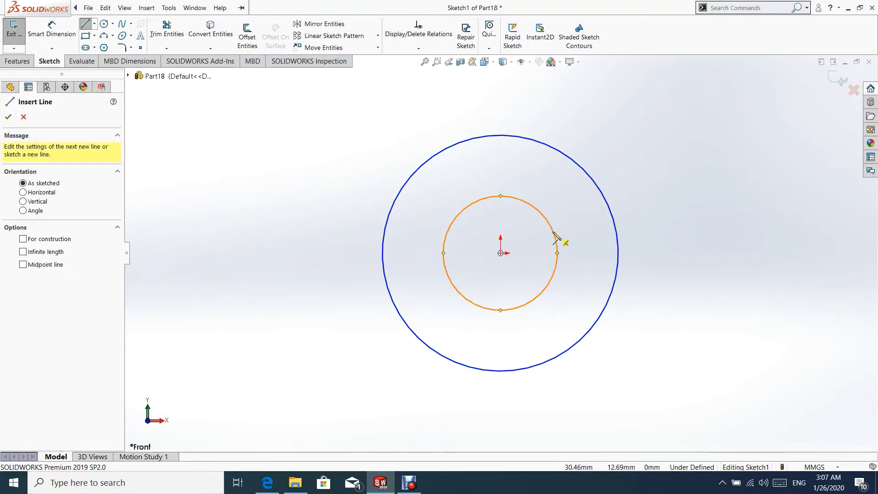
left_click(554, 232)
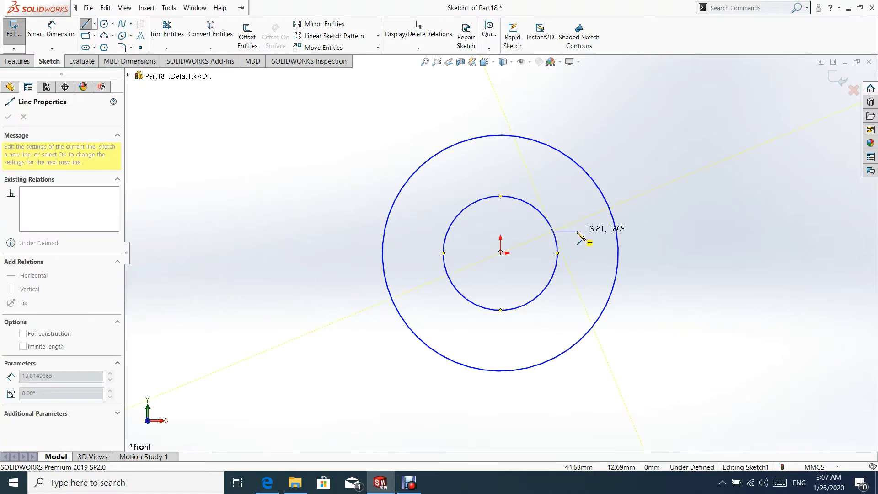
left_click(577, 231)
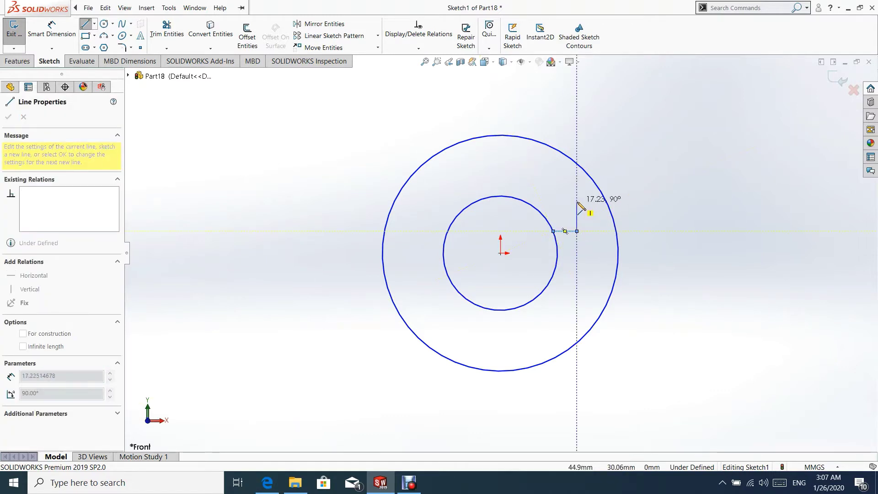
left_click(576, 201)
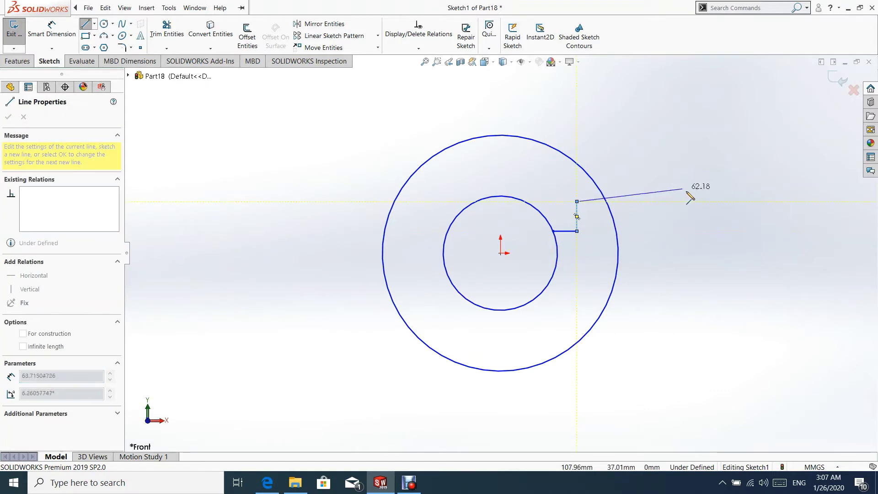
left_click(657, 201)
left_click(656, 167)
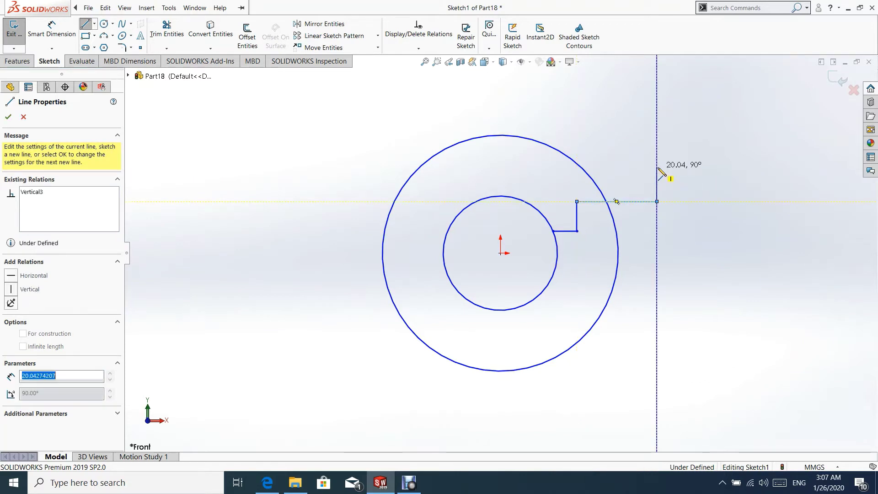
left_click(582, 168)
key("Escape")
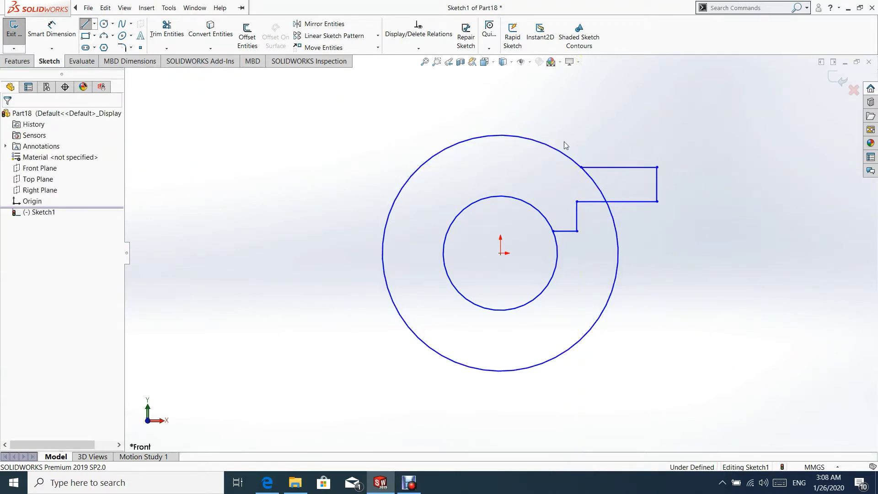
Draw a vertical centerline from the outer circle's top quadrant point down to the origin
left_click(95, 23)
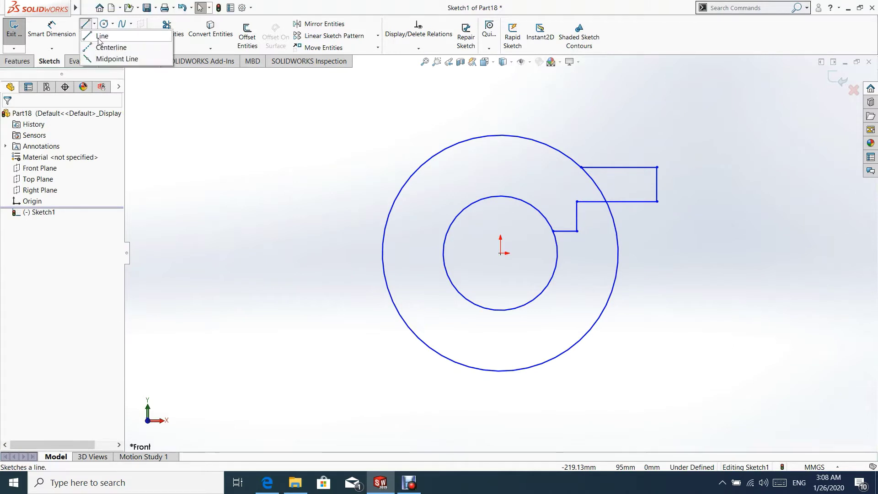
left_click(100, 48)
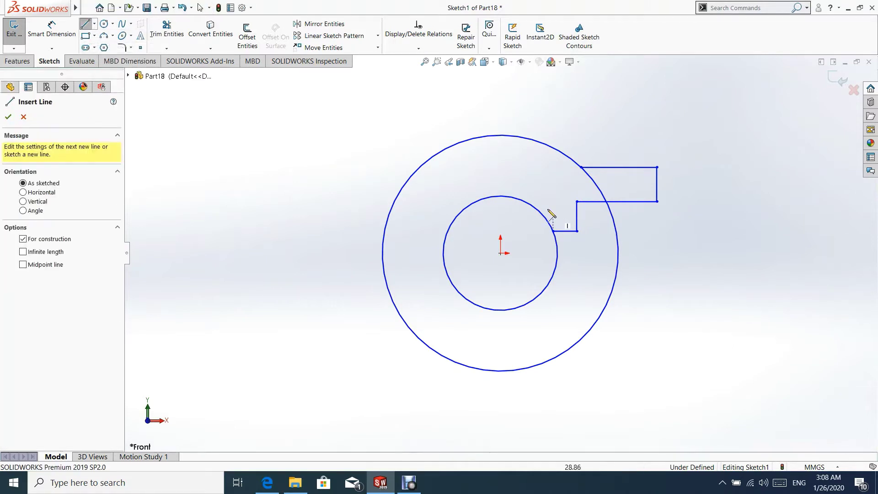
left_click(501, 135)
left_click(501, 253)
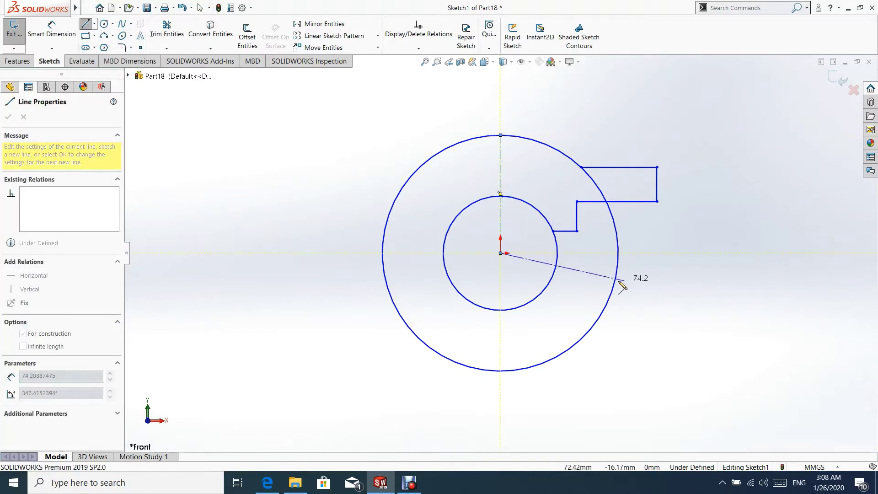
key("Escape")
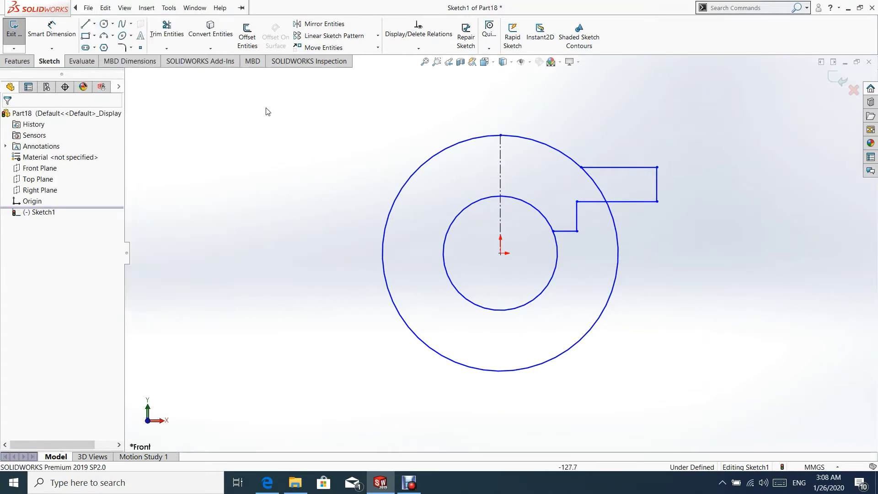
Power-trim the excess circle segments, keeping only the upper arcs between the centerline and the stepped lines
left_click(166, 30)
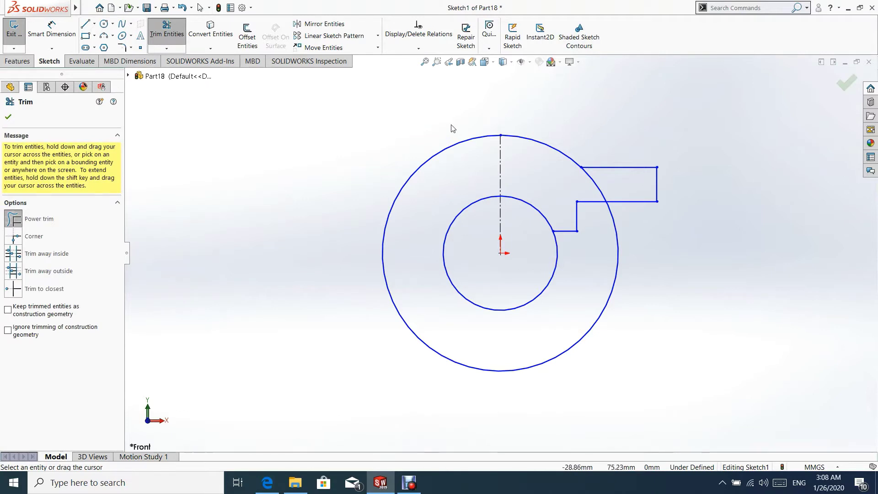
left_click_drag(451, 129, 479, 259)
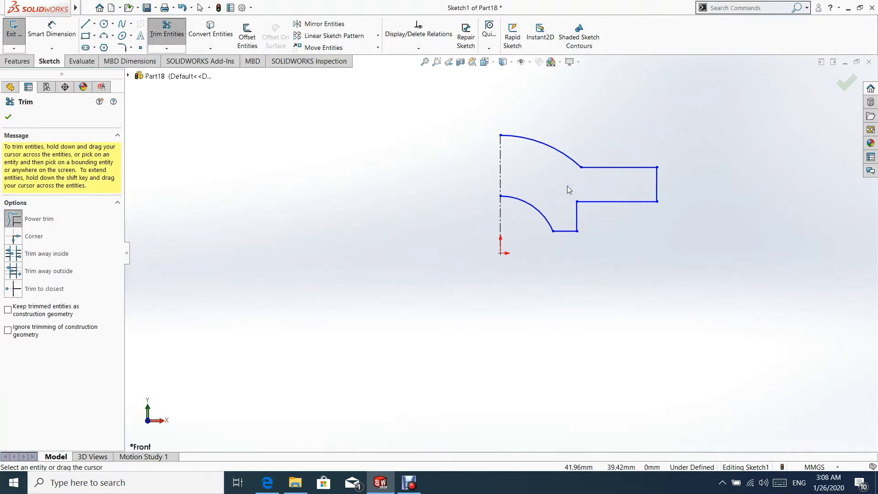
left_click(8, 117)
Add a 108 mm diametric dimension between the profile's outermost vertical line and the centerline
left_click(52, 30)
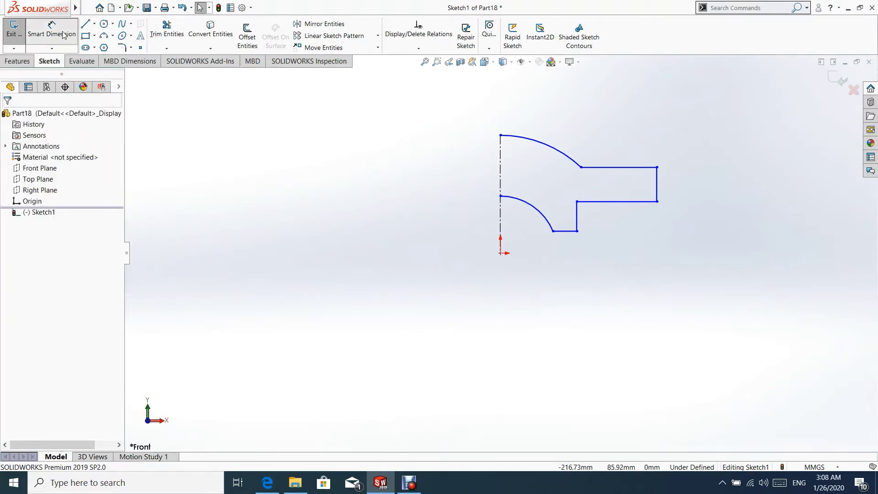
left_click(657, 184)
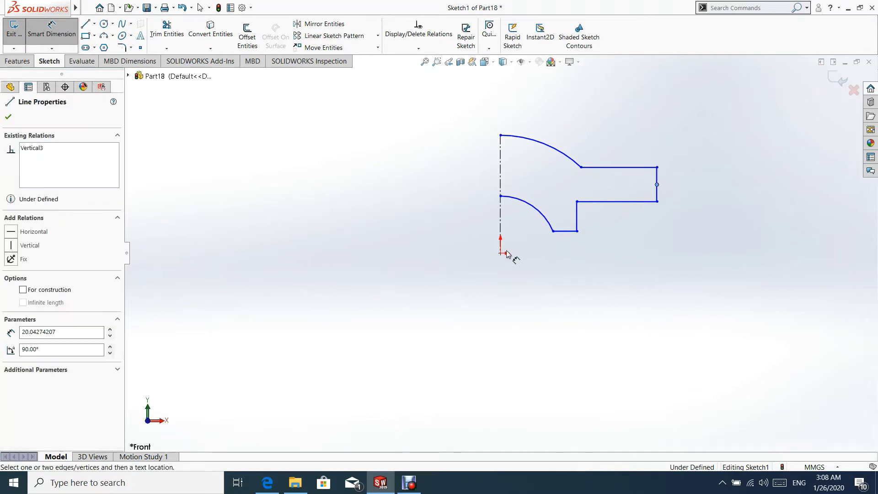
left_click(499, 173)
left_click(489, 307)
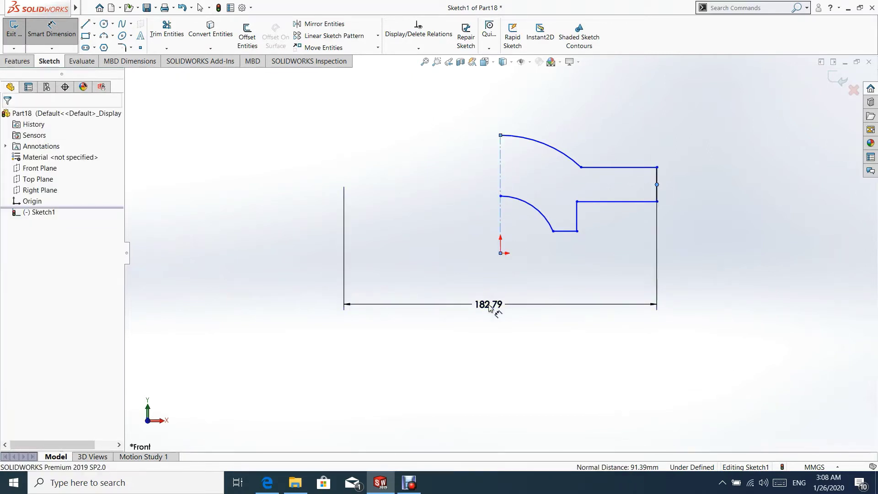
type("108")
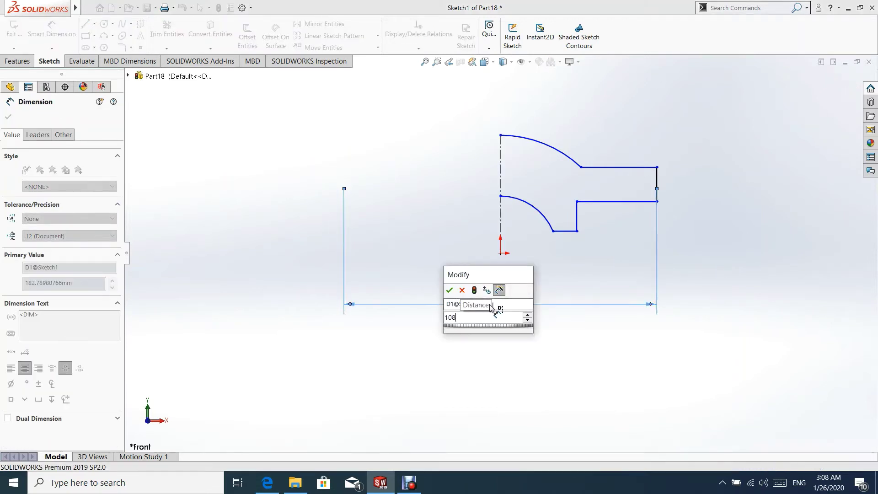
key("Return")
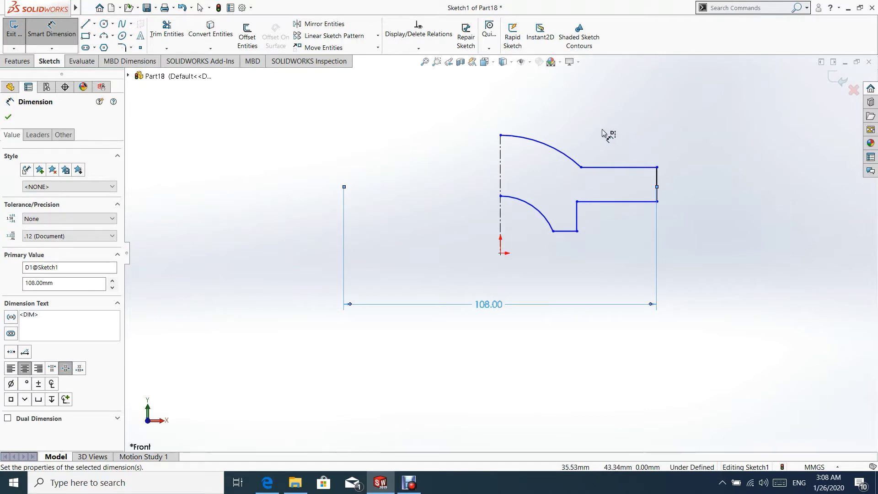
Dimension the outer arc with a 48 mm radius and the inner arc with a 24 mm radius
left_click(546, 145)
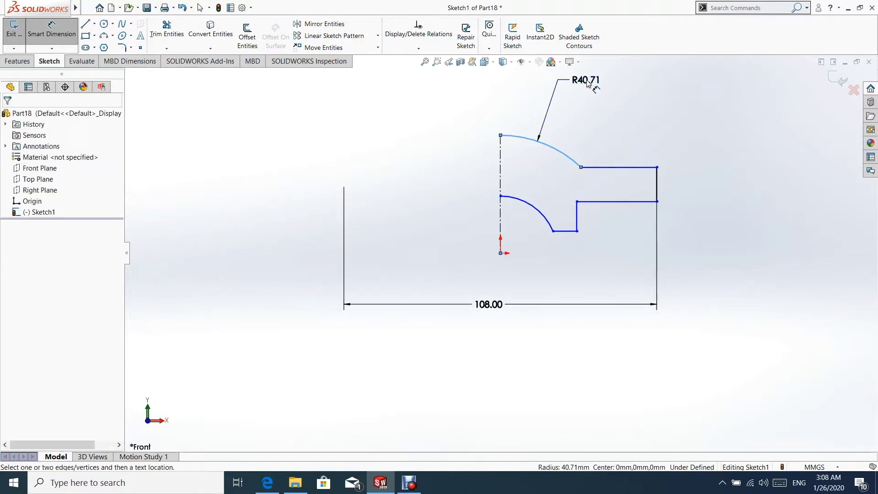
left_click(588, 83)
type("48")
key("Return")
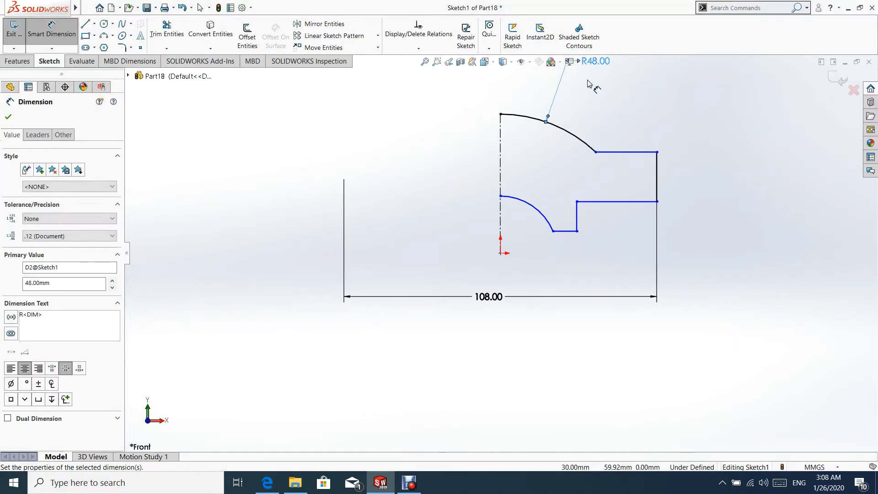
left_click(540, 214)
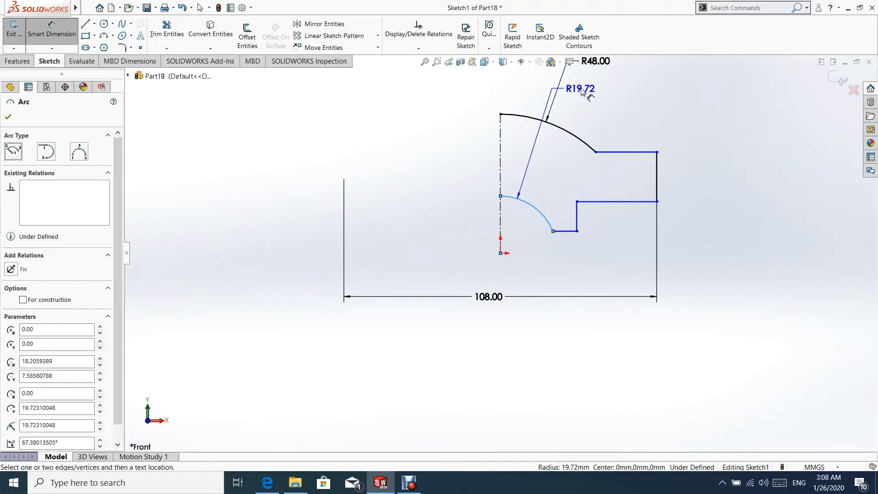
left_click(589, 90)
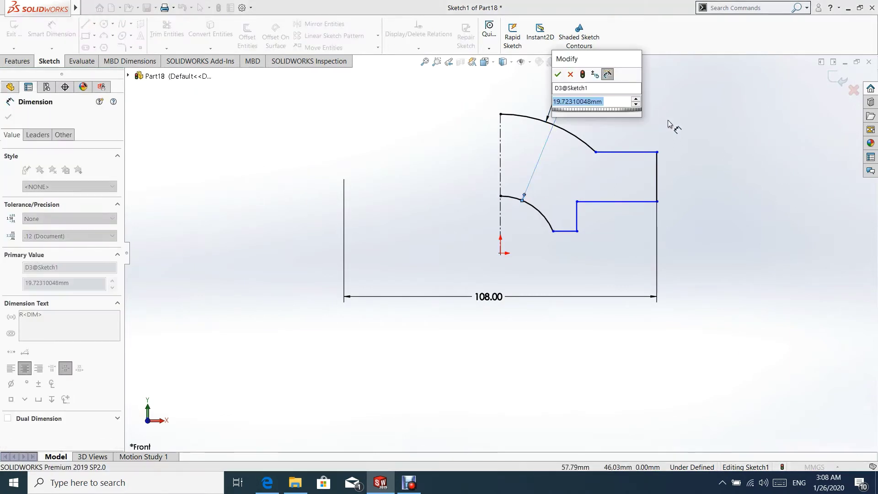
type("24")
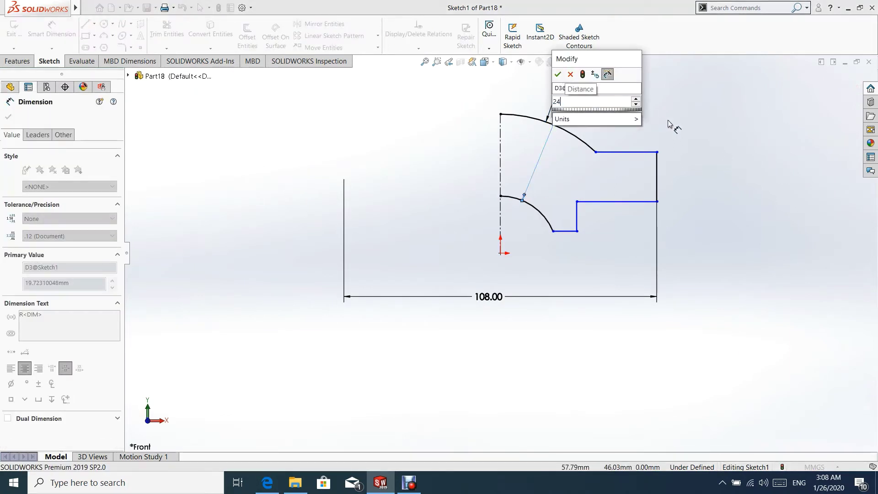
key("Return")
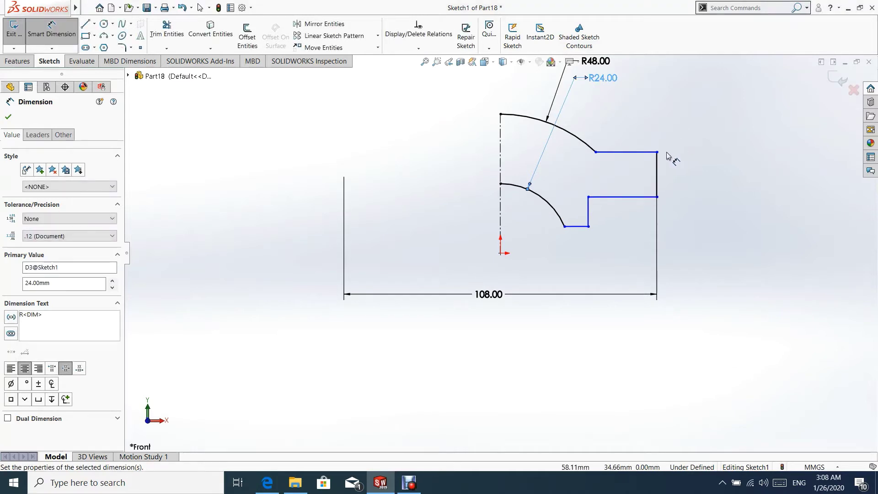
Dimension the flange's outermost vertical line to a height of 12 mm
left_click(660, 166)
left_click(703, 178)
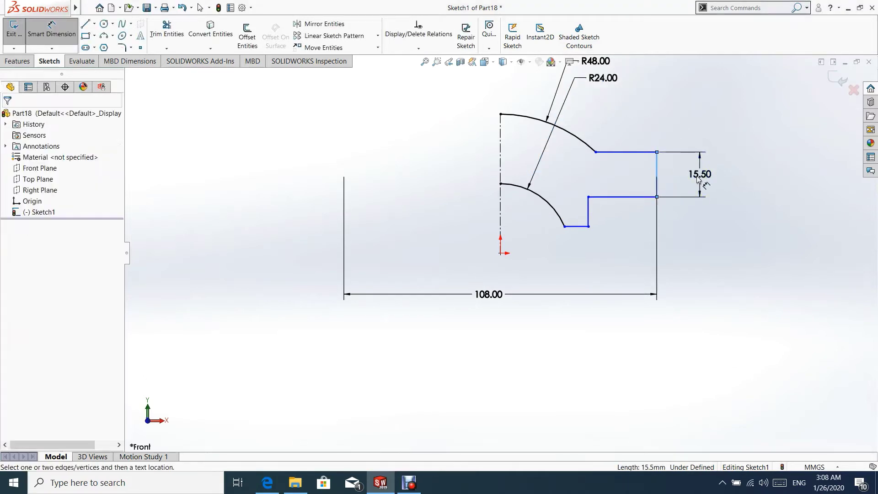
type("12")
key("Return")
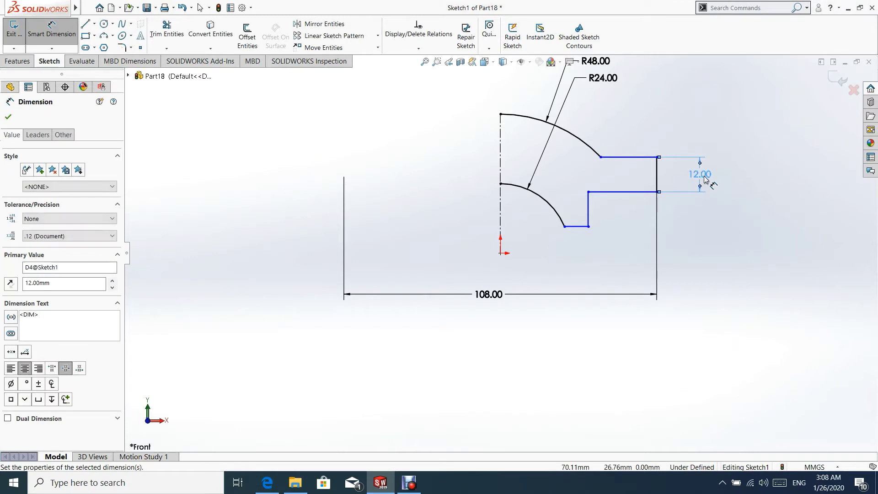
Dimension the vertical line below the flange to 16 mm and the short bottom horizontal line to 5 mm
left_click(589, 215)
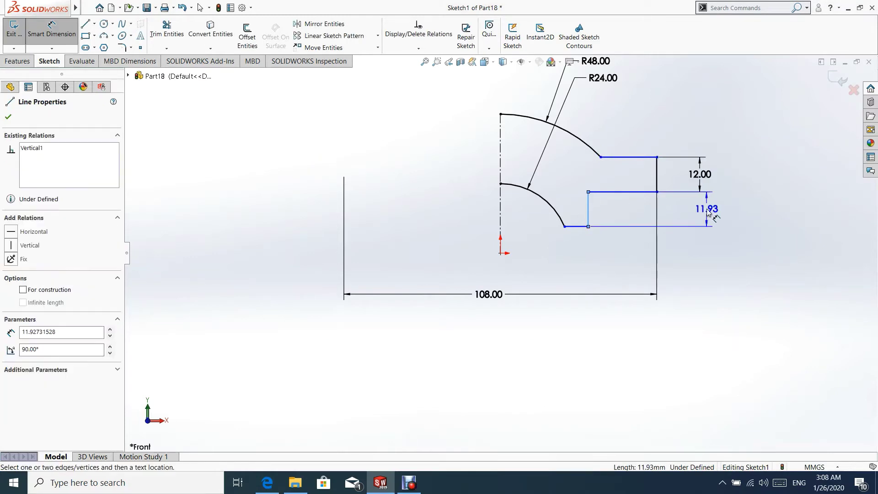
left_click(701, 211)
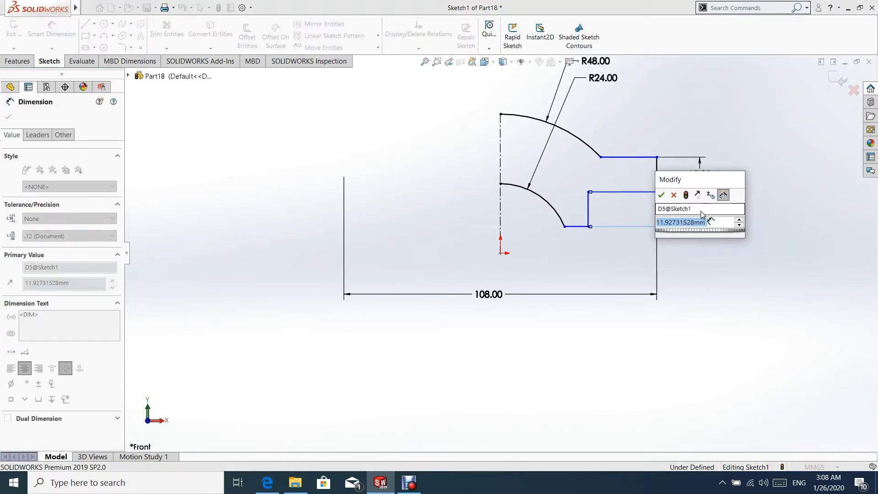
type("16")
key("Return")
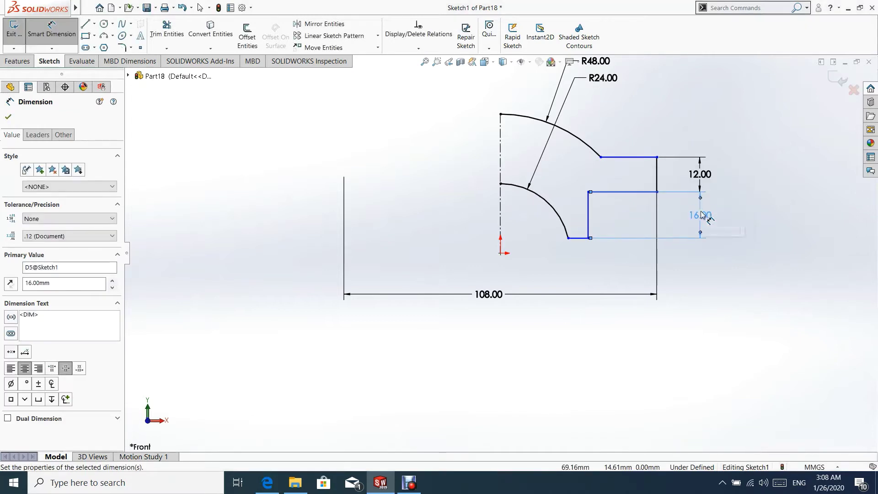
left_click(578, 239)
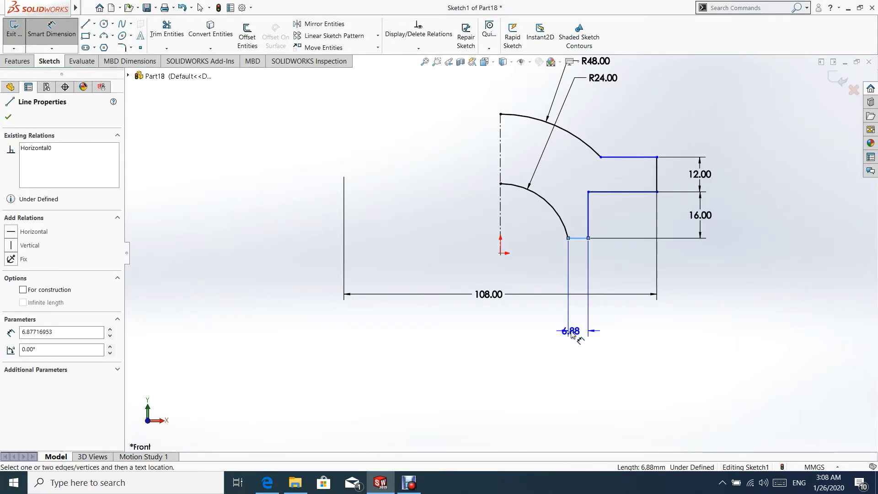
left_click(619, 335)
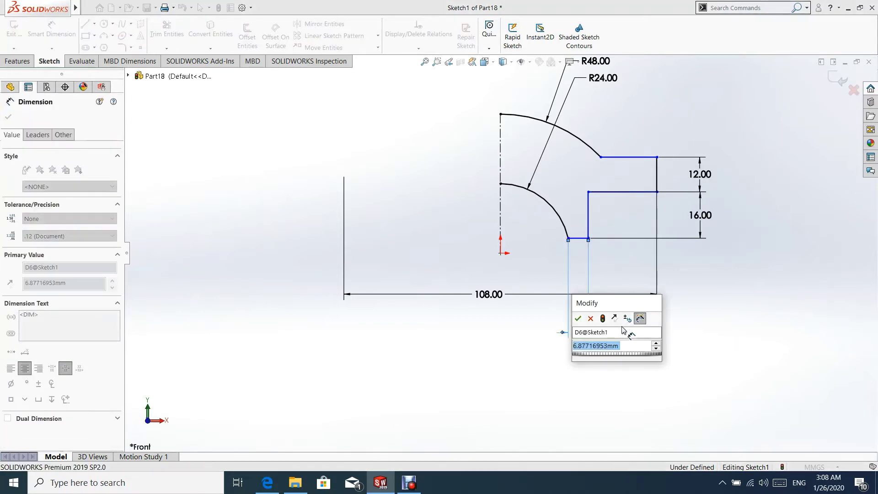
type("5")
key("Return")
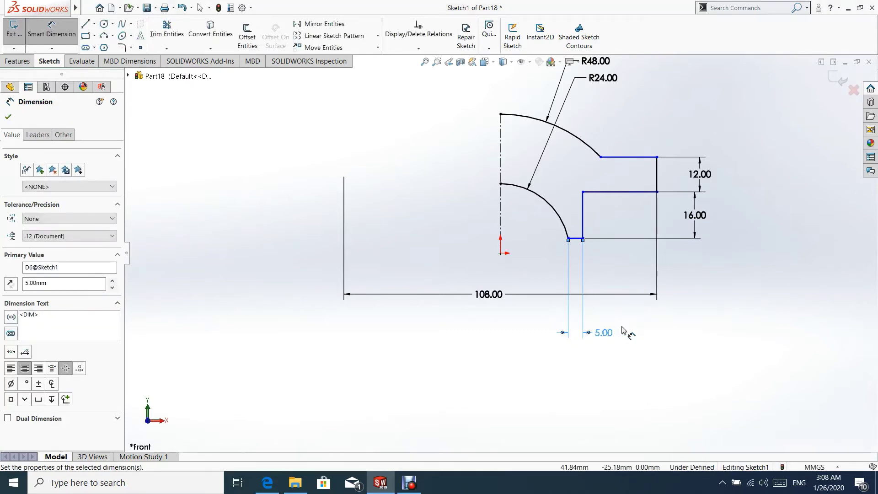
Add a 56 mm diametric dimension between the lower vertical line and the centerline
left_click(582, 229)
left_click(500, 223)
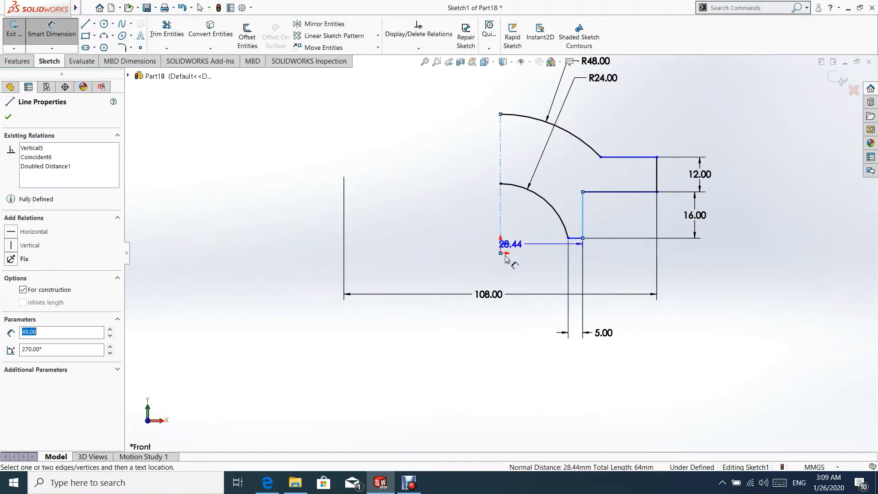
left_click(494, 277)
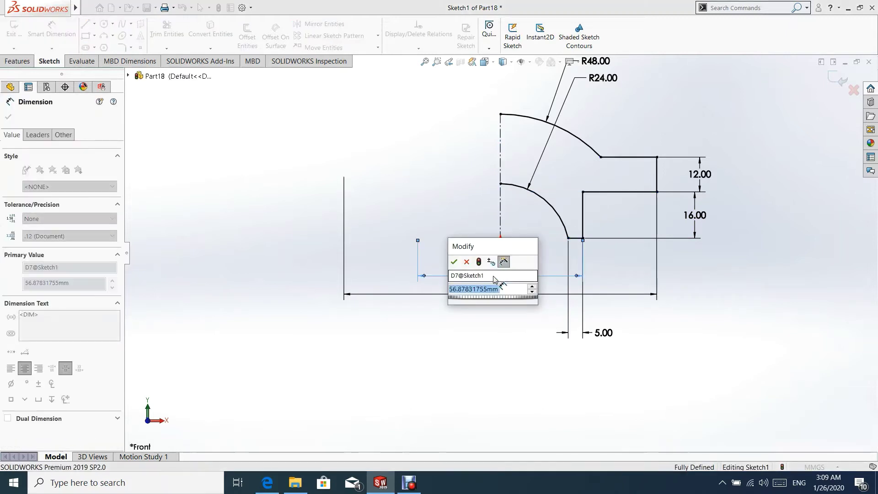
type("56")
key("Return")
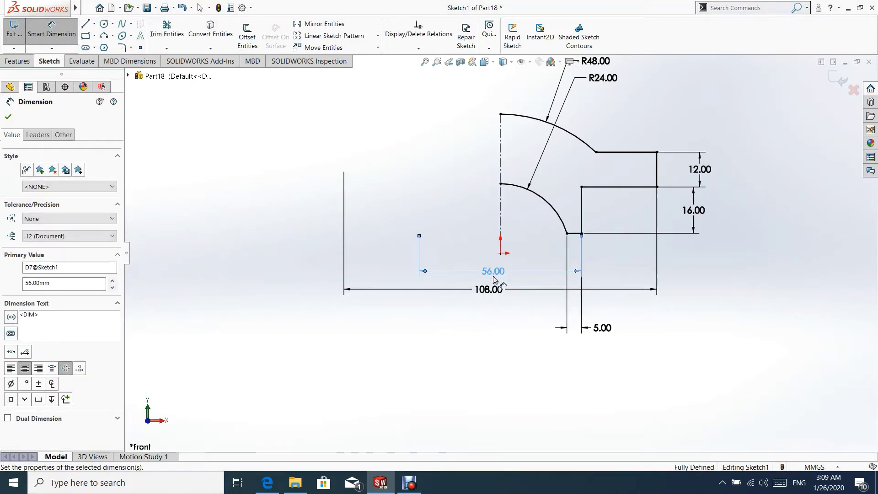
scroll(534, 185, "up", 2)
scroll(565, 131, "down", 1)
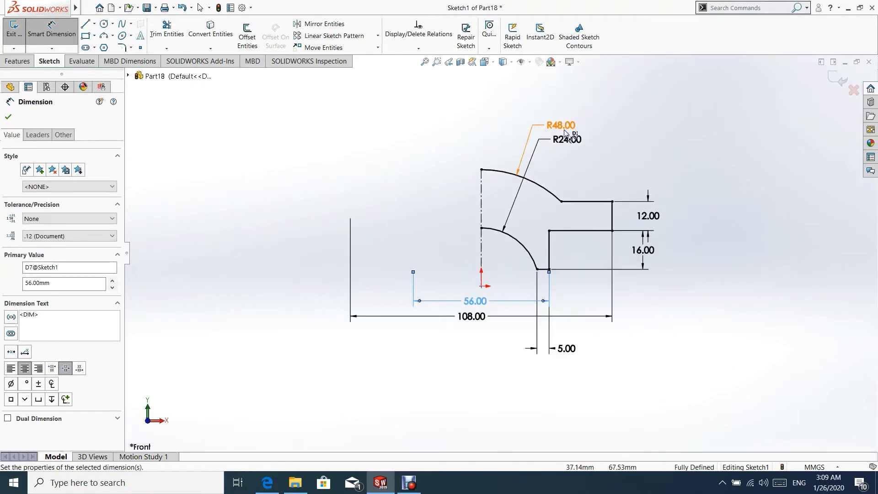
scroll(564, 132, "down", 1)
left_click(8, 118)
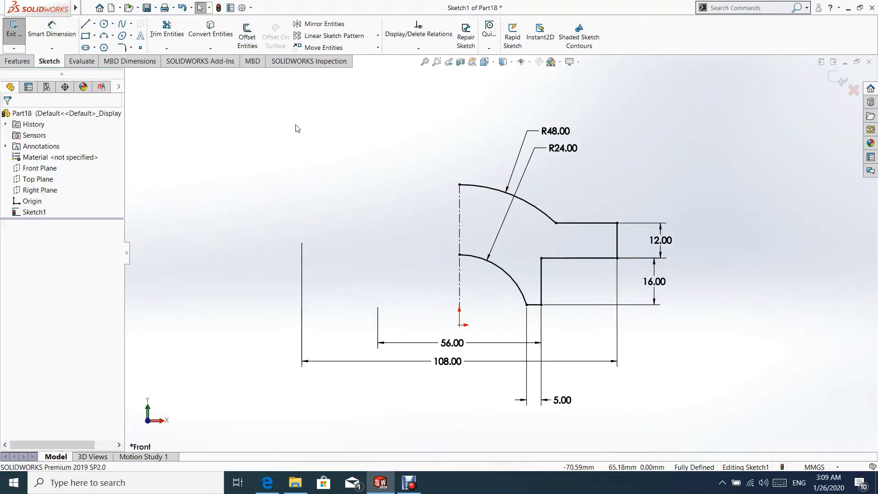
Mirror the entire half-profile about the vertical centerline and exit the sketch
mouse_move(697, 104)
left_mouse_down()
mouse_move(392, 173)
mouse_move(238, 432)
left_mouse_up()
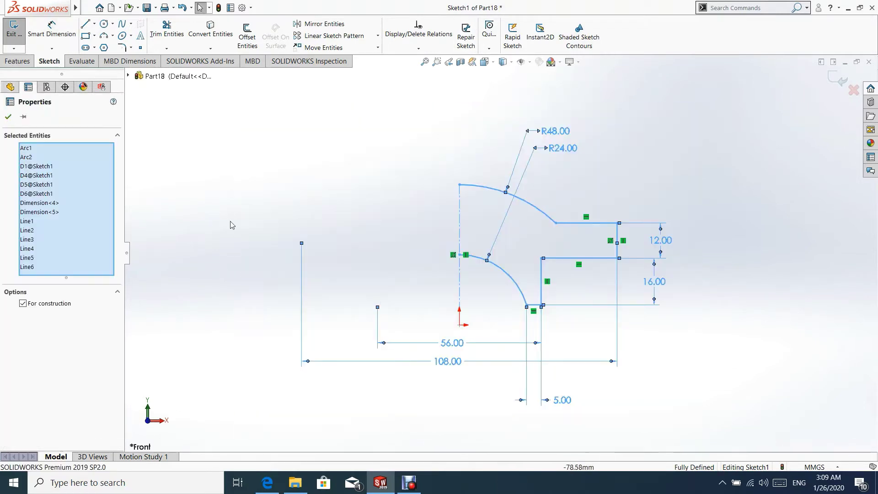
left_click(323, 26)
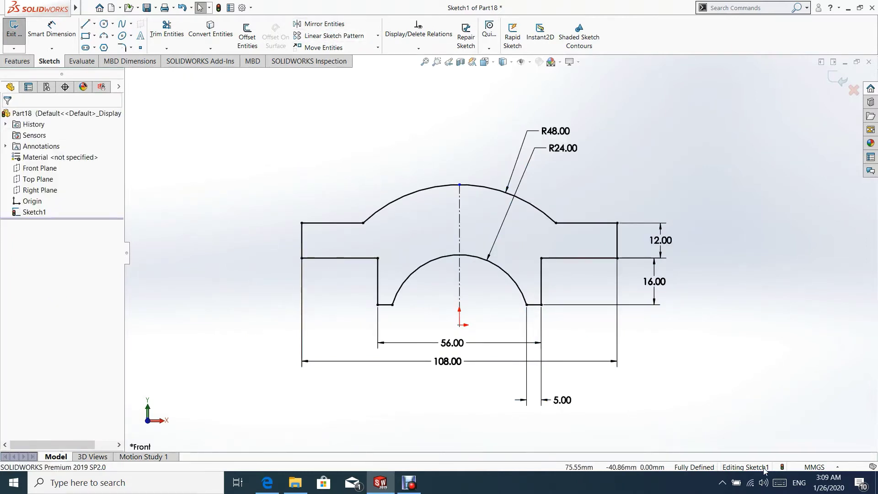
left_click(834, 76)
Extrude the mirrored profile as a boss with the Mid Plane end condition and a depth of 46 mm
middle_click_drag(653, 172, 492, 211)
left_click(19, 37)
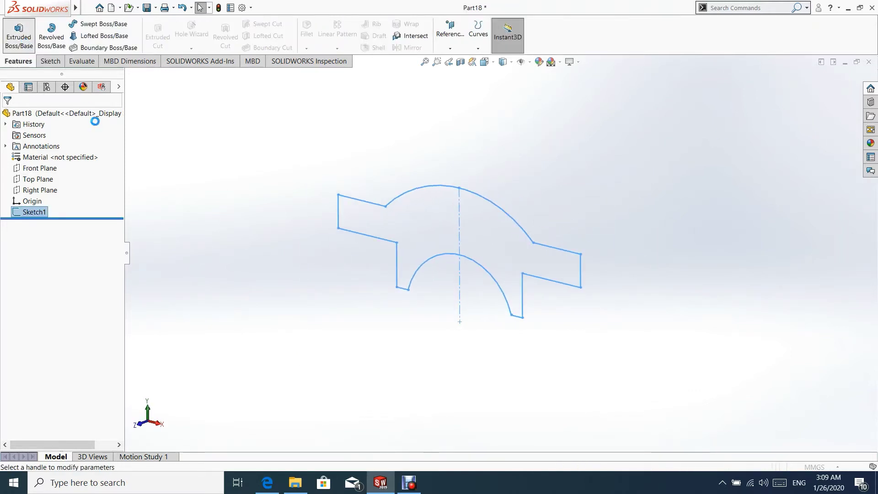
left_click(77, 181)
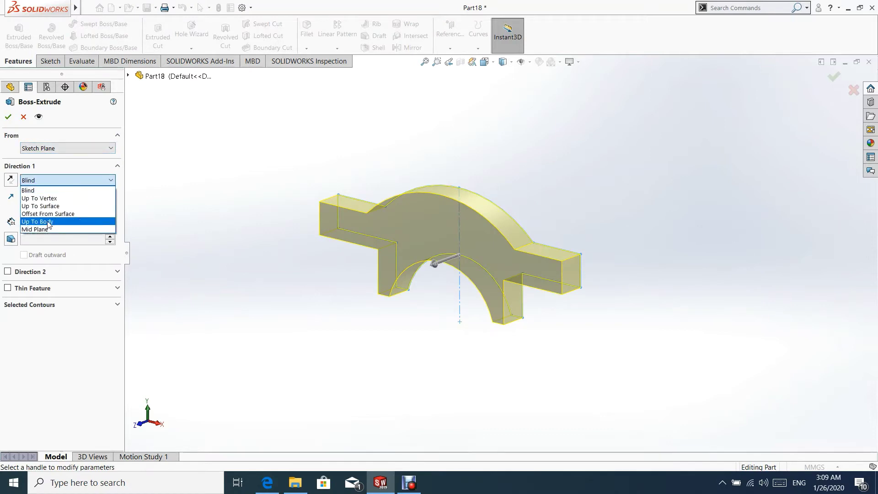
left_click(47, 229)
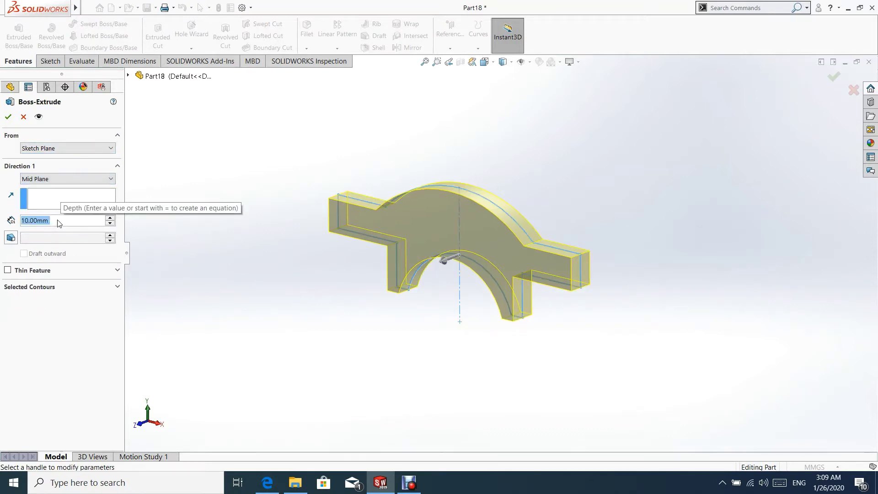
type("46")
key("Return")
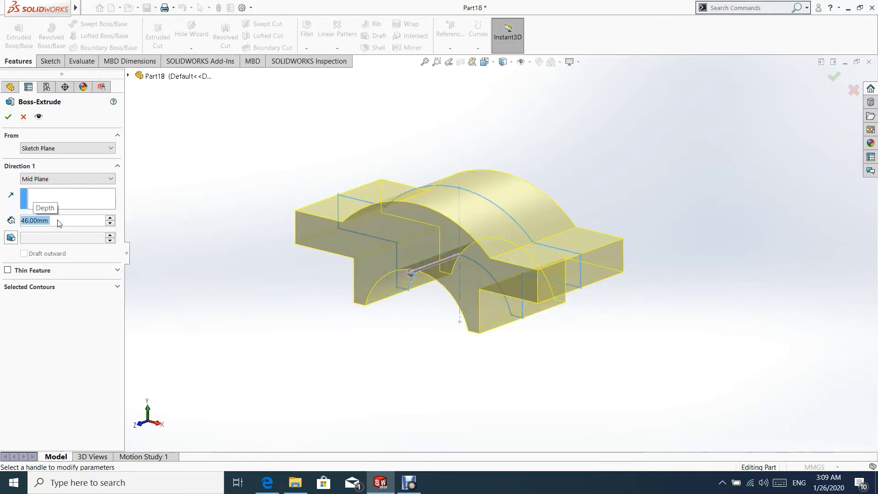
left_click(8, 117)
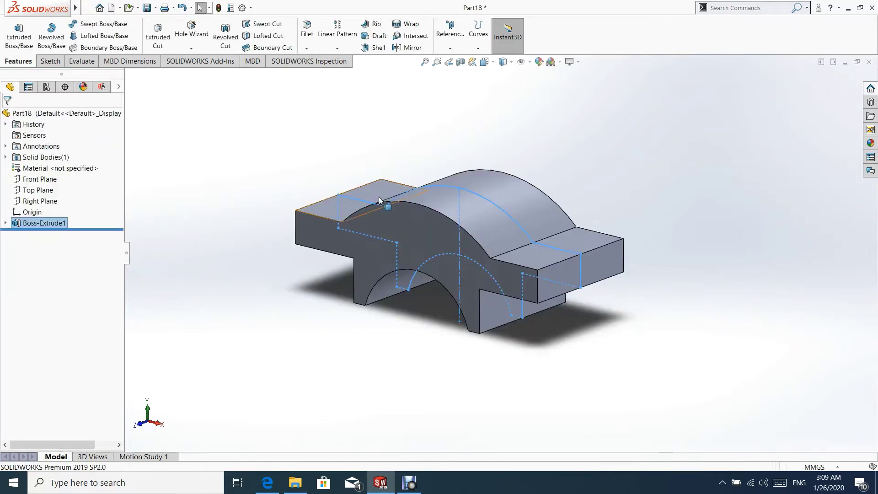
left_click(296, 170)
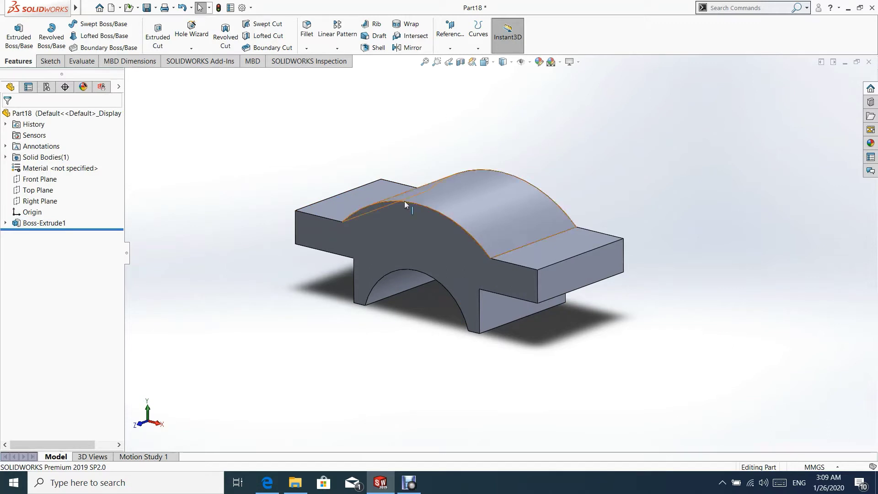
Create a reference plane parallel to the flange's upper face and tangent to the domed outer face
mouse_move(405, 201)
middle_mouse_down()
mouse_move(412, 190)
mouse_move(427, 191)
mouse_move(397, 205)
middle_mouse_up()
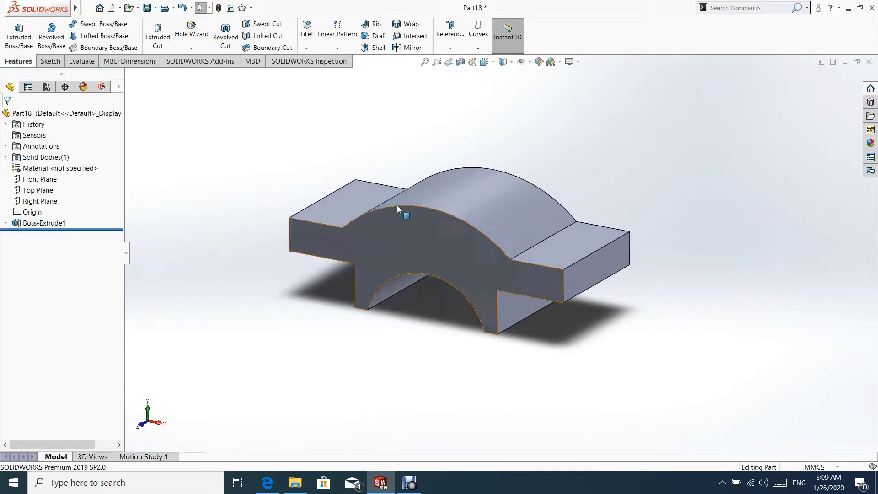
left_click(437, 32)
left_click(458, 60)
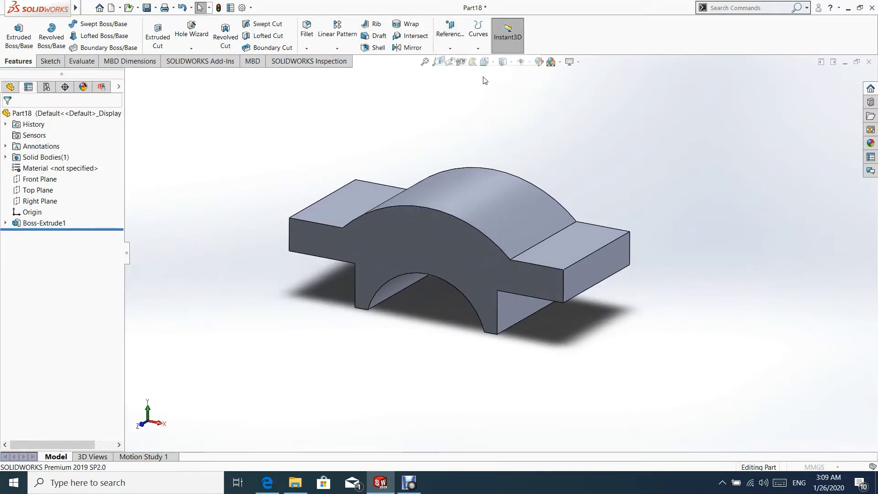
left_click(366, 196)
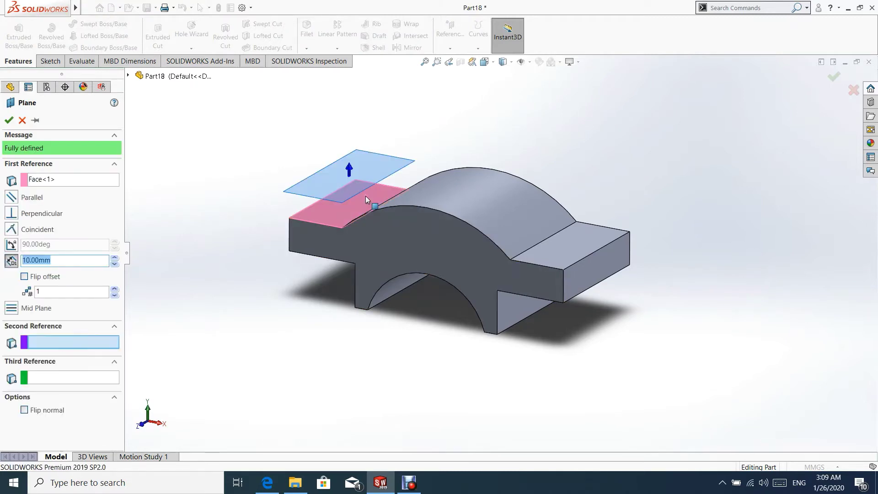
left_click(11, 197)
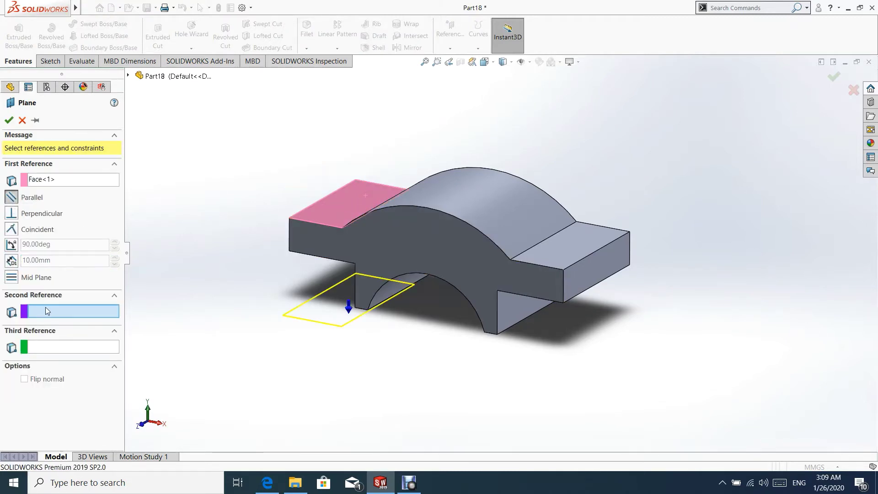
left_click(489, 193)
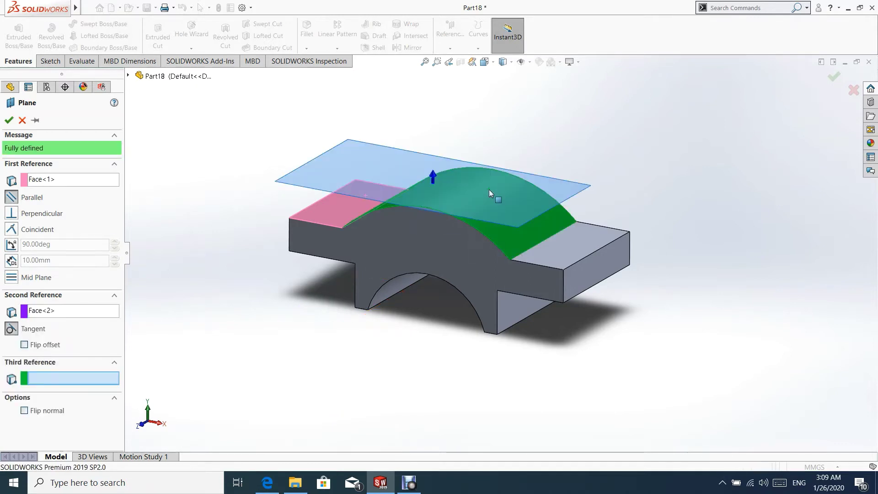
left_click(9, 119)
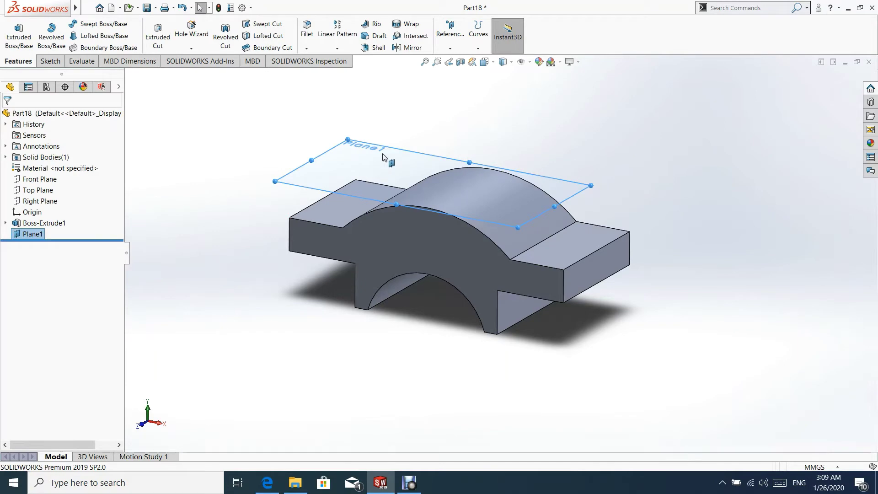
On the new tangent plane, sketch two concentric circles at the origin with radii of about 4.9 mm and 3.2 mm
left_click(389, 160)
left_click(420, 128)
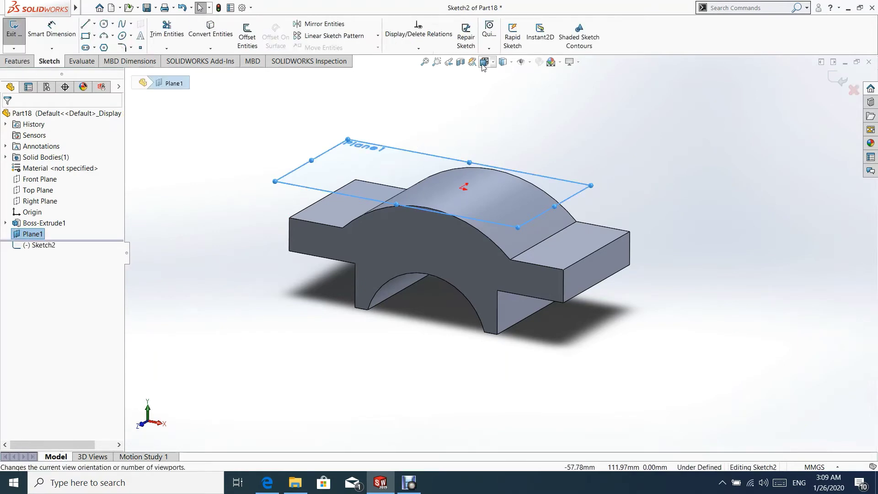
left_click(486, 61)
left_click(367, 208)
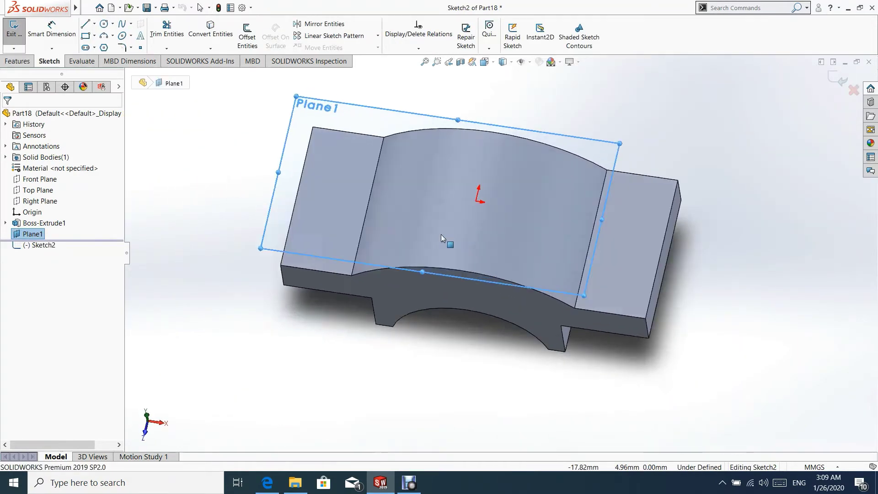
left_click(104, 23)
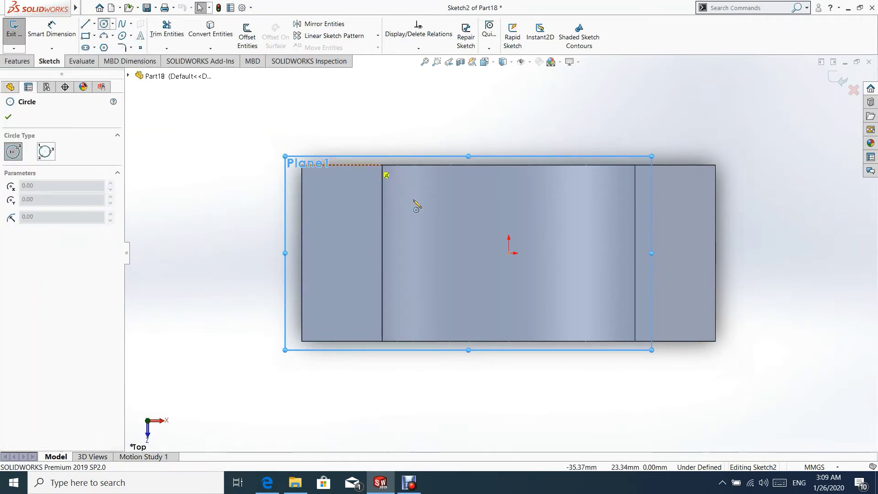
left_click(509, 253)
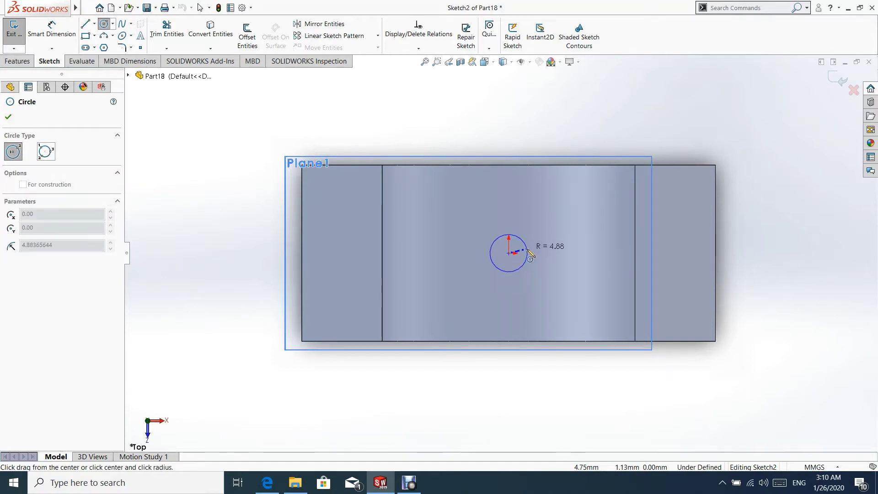
left_click(526, 248)
left_click(509, 253)
left_click(523, 251)
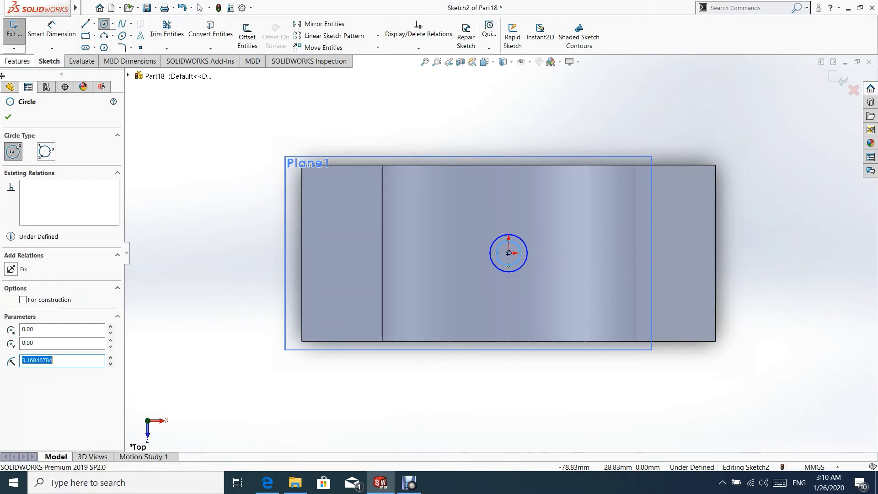
left_click(9, 117)
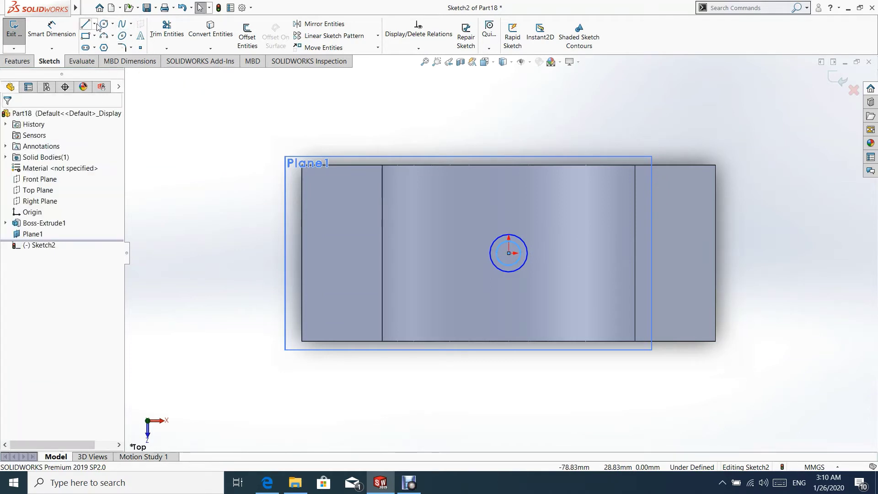
Draw a horizontal centerline through the origin between the midpoints of the part's two short outer edges
left_click(95, 23)
left_click(108, 36)
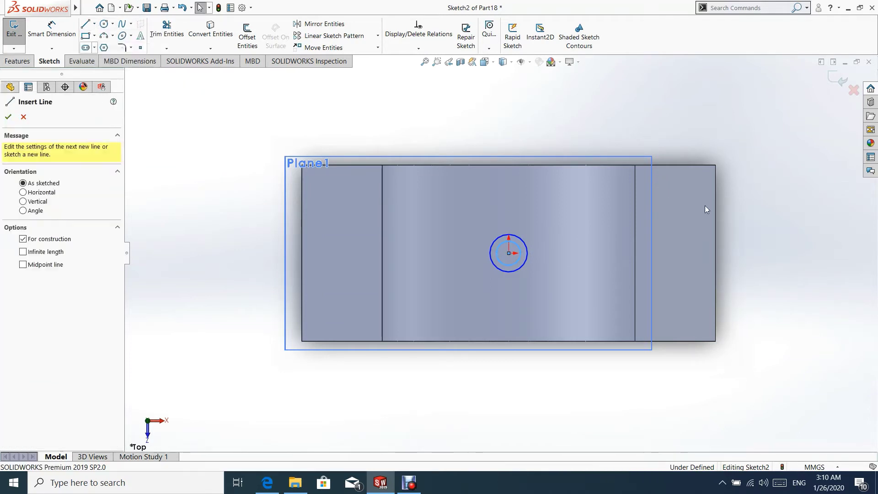
left_click(715, 253)
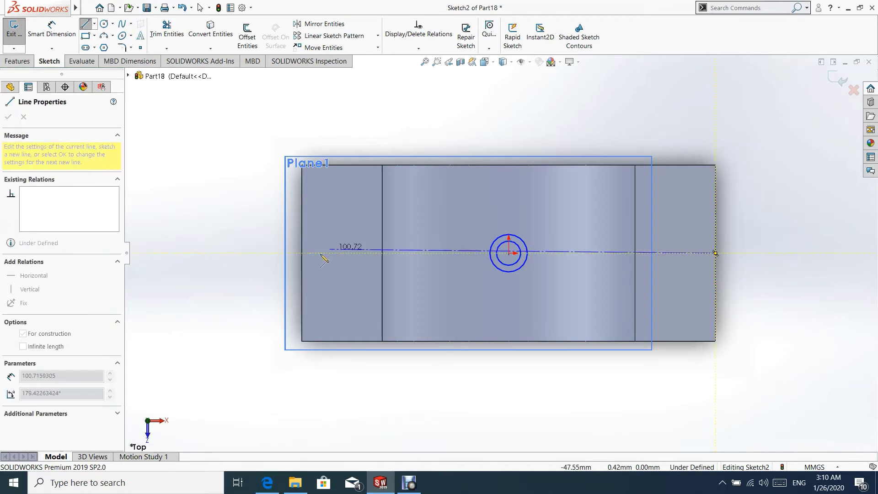
left_click(302, 253)
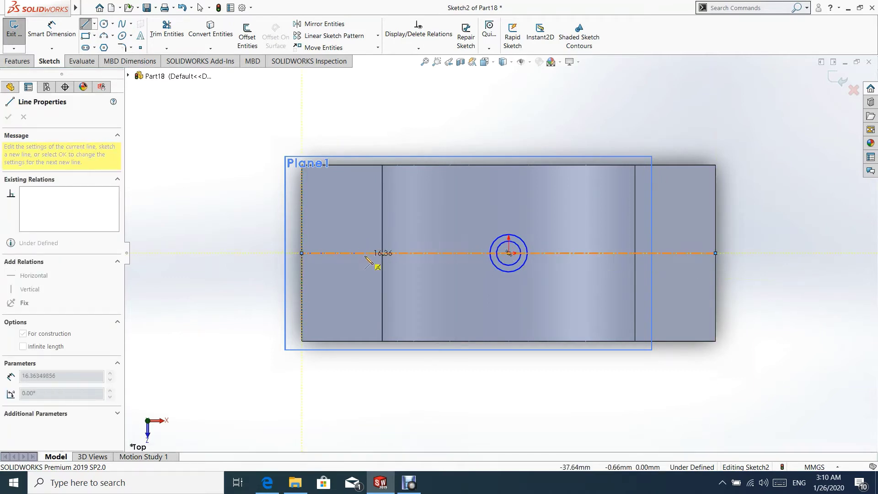
key("Escape")
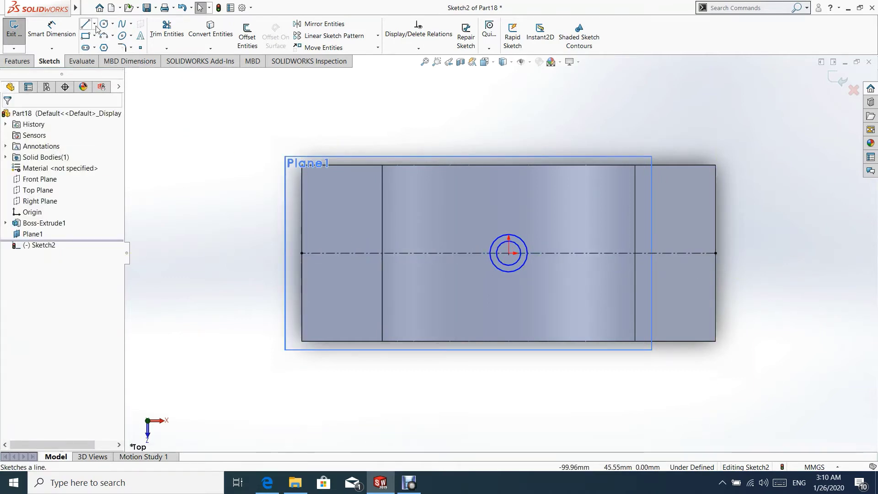
Draw a vertical centerline through the origin between the midpoints of the part's two long outer edges
left_click(94, 24)
left_click(103, 46)
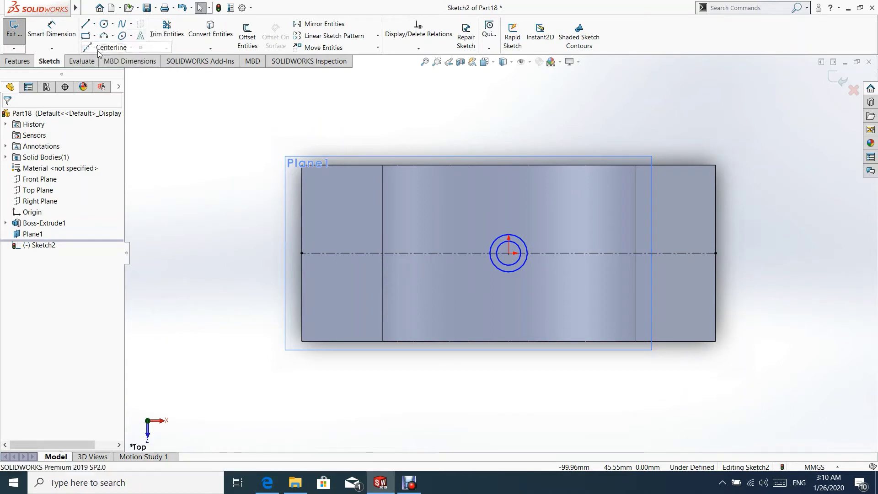
left_click(508, 165)
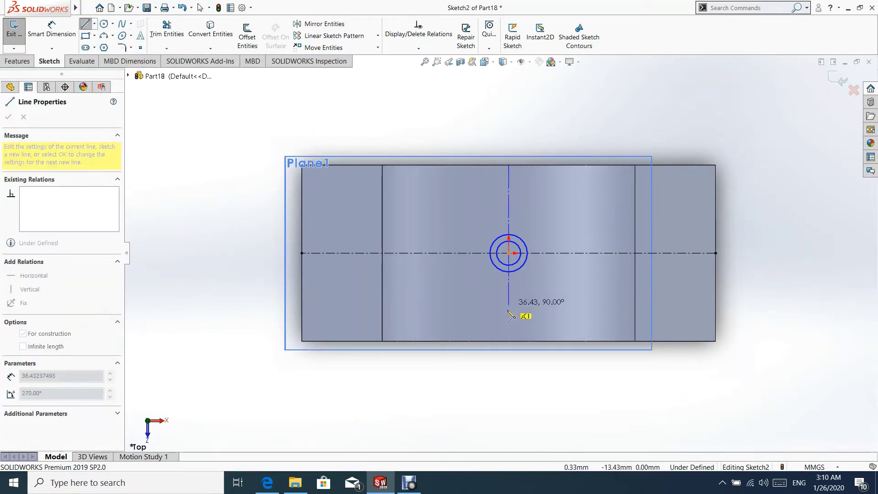
left_click(509, 342)
key("Escape")
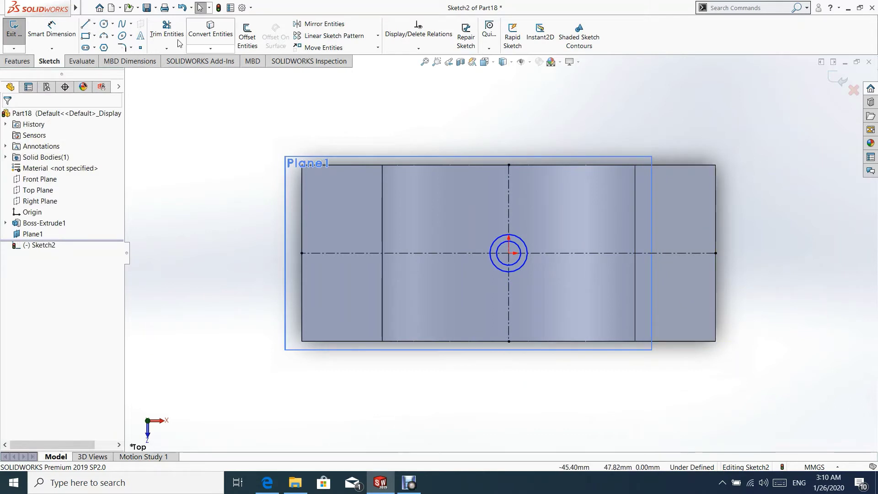
Sketch a three-point arc of about 46.1 mm radius between the long edges, bulging to the right flange's outer edge at the horizontal centerline
left_click(105, 36)
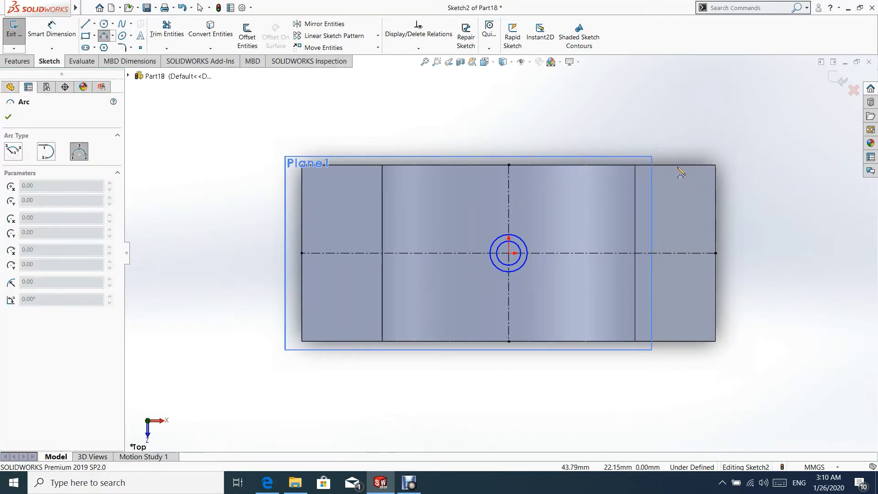
left_click(692, 165)
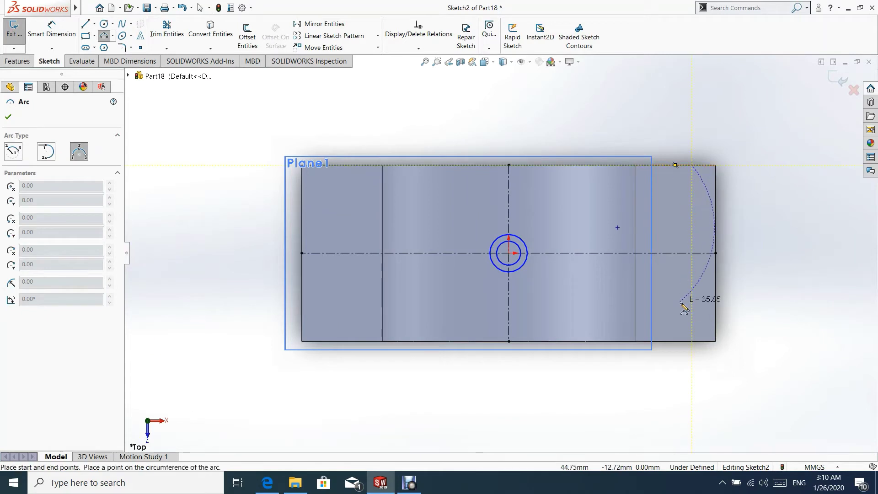
left_click(693, 341)
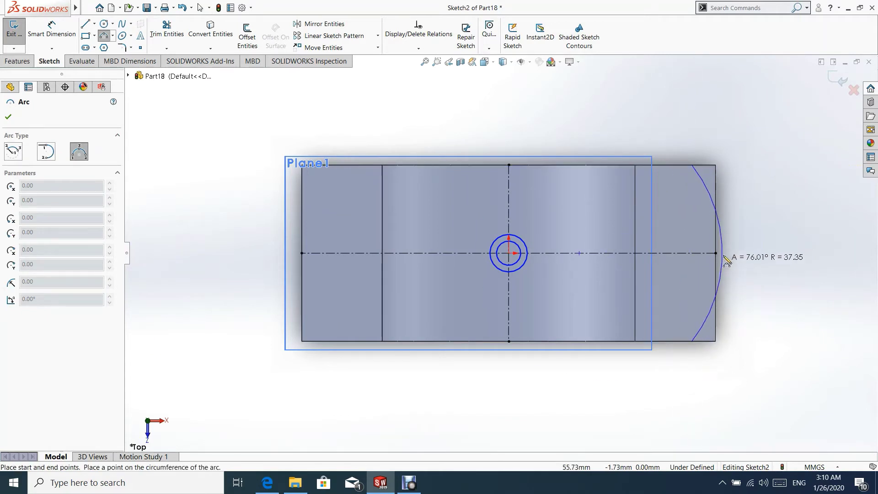
left_click(716, 254)
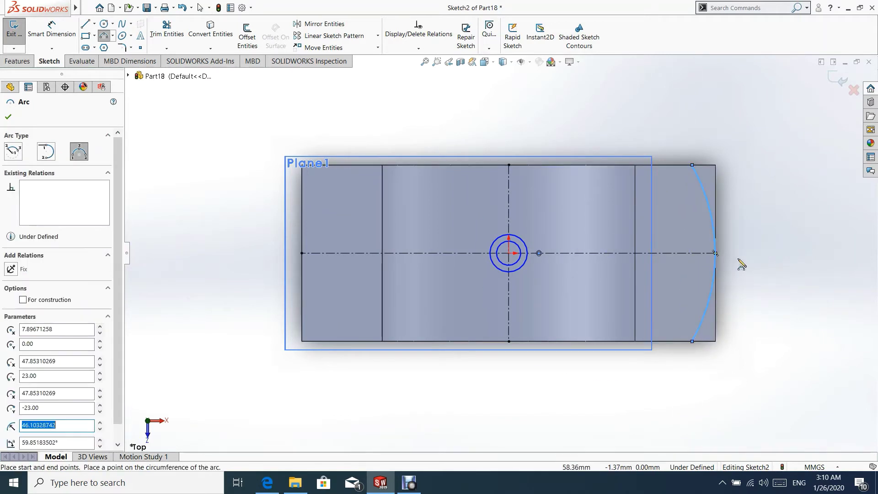
key("Escape")
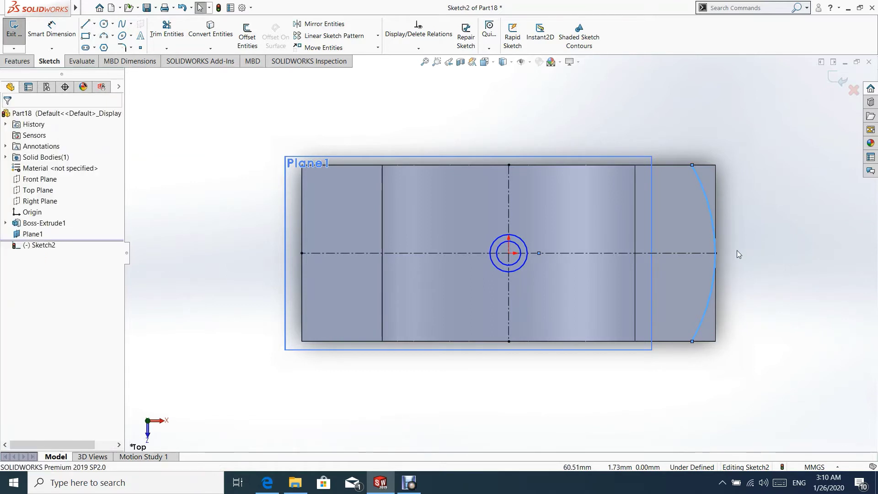
Merge the arc's center point with the sketch origin
left_click(711, 214)
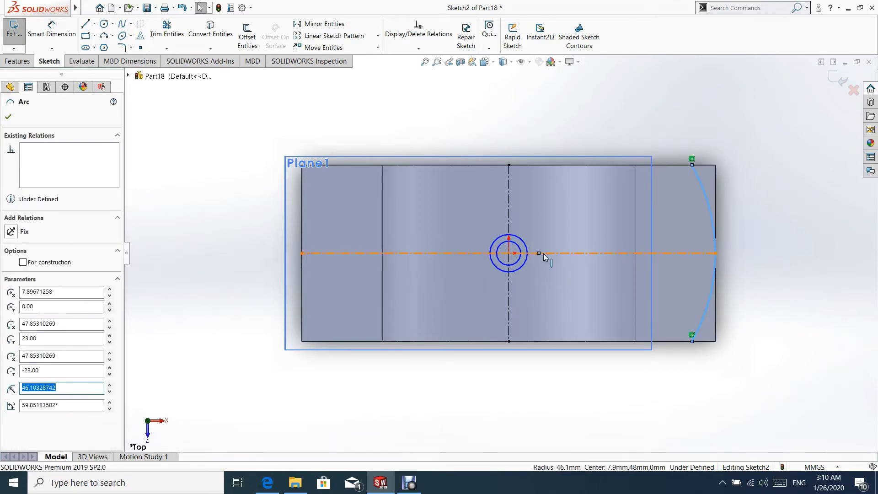
left_click(539, 253)
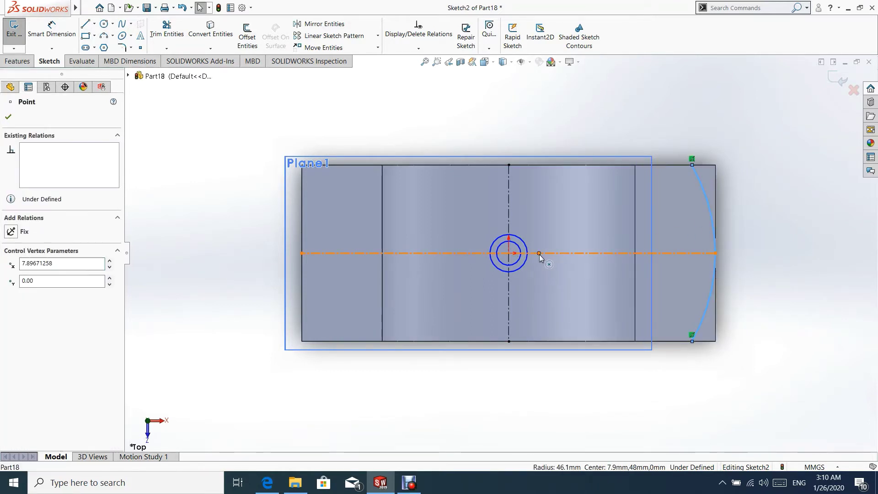
left_click(510, 252, "ctrl")
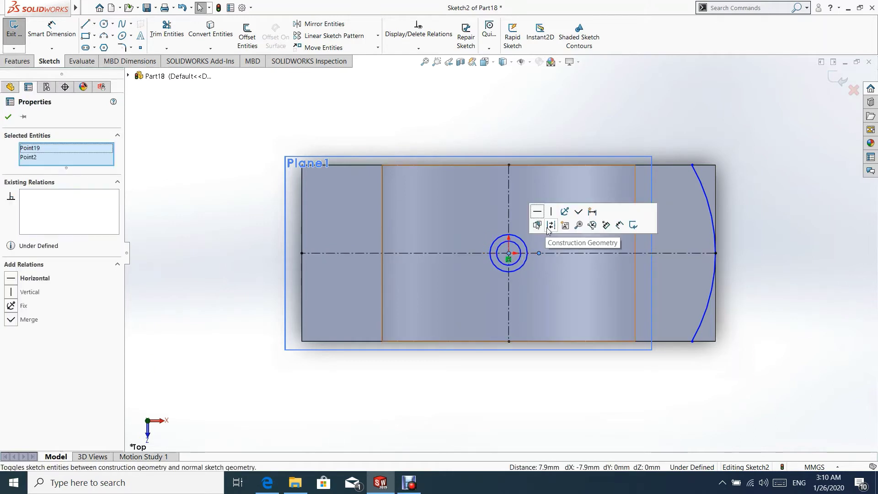
left_click(563, 211)
left_click(567, 130)
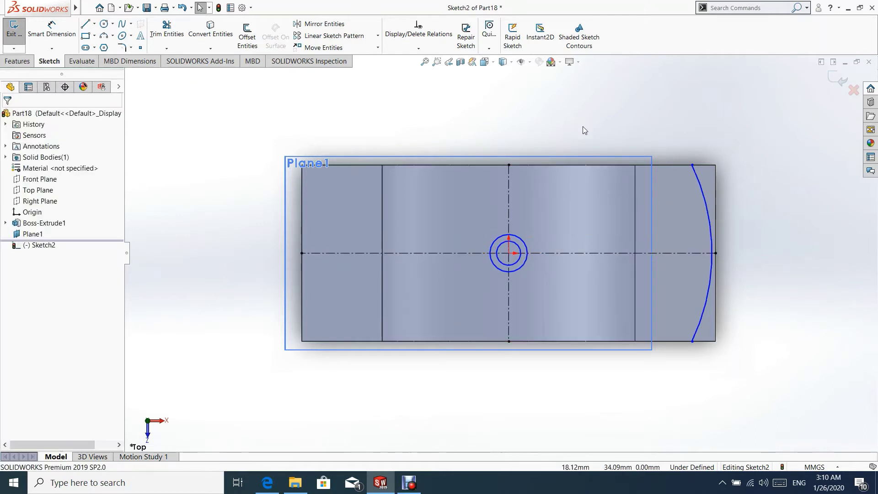
Make the arc tangent to the right flange's outer short edge
left_click(712, 221)
left_click(716, 211, "ctrl")
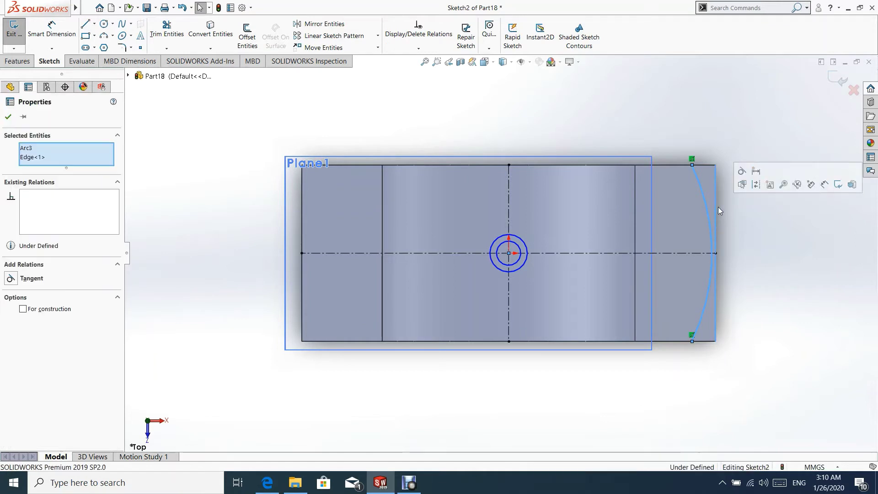
left_click(742, 171)
left_click(727, 139)
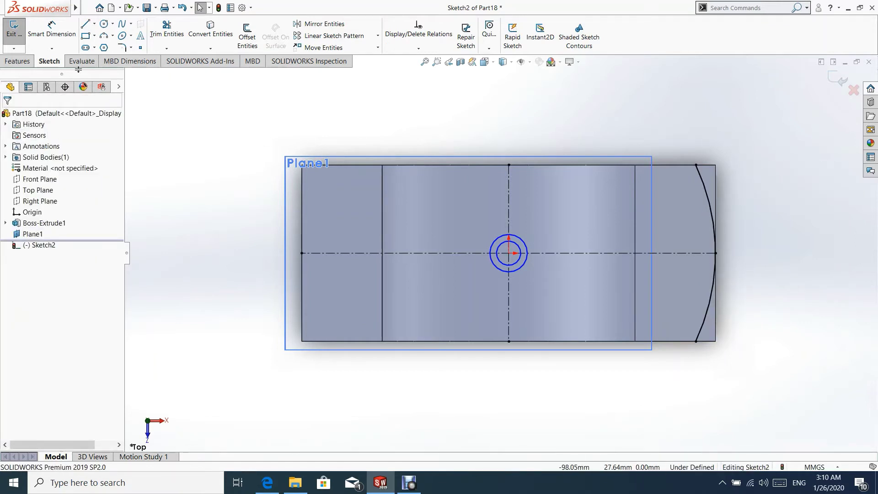
Sketch concentric circles with radii of about 4.6 and 10.7 mm on the horizontal centerline over the right flange, and convert the flange's inner edge
left_click(104, 26)
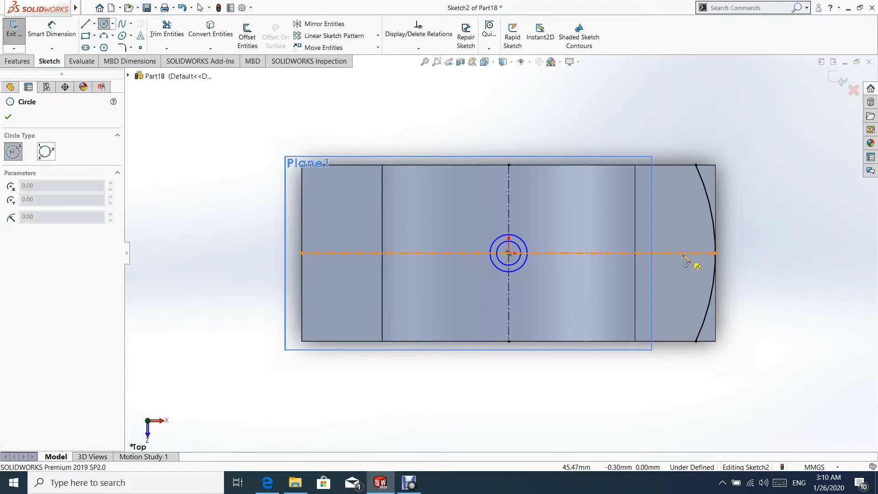
left_click_drag(678, 252, 683, 269)
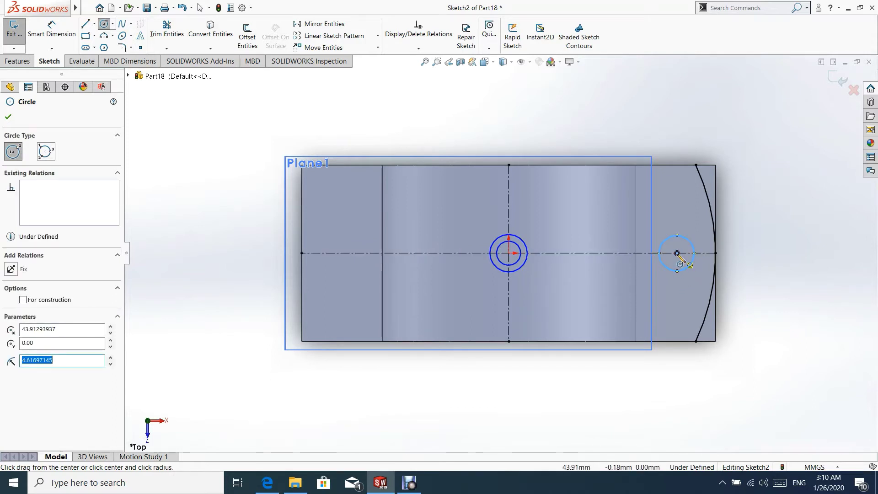
left_click(677, 253)
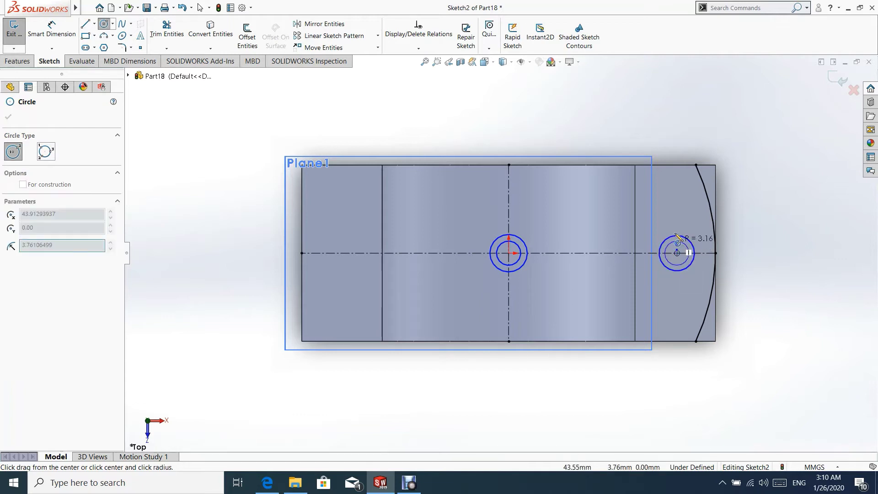
left_click(653, 224)
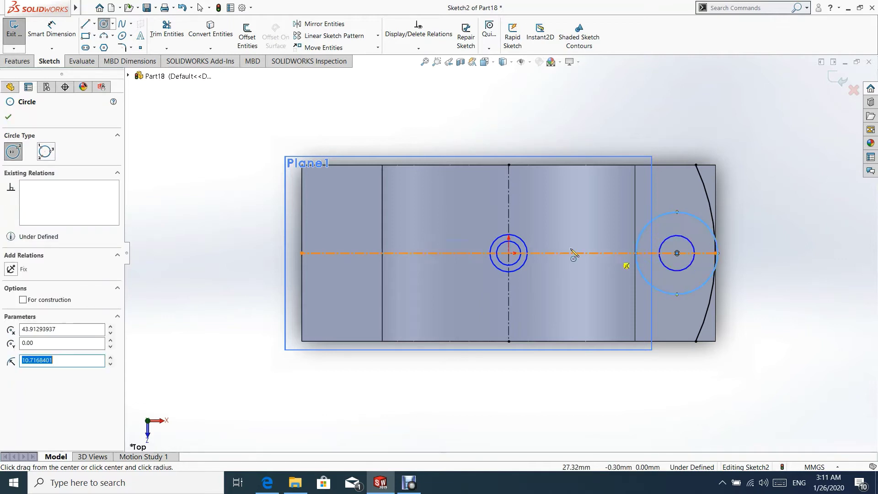
left_click(9, 118)
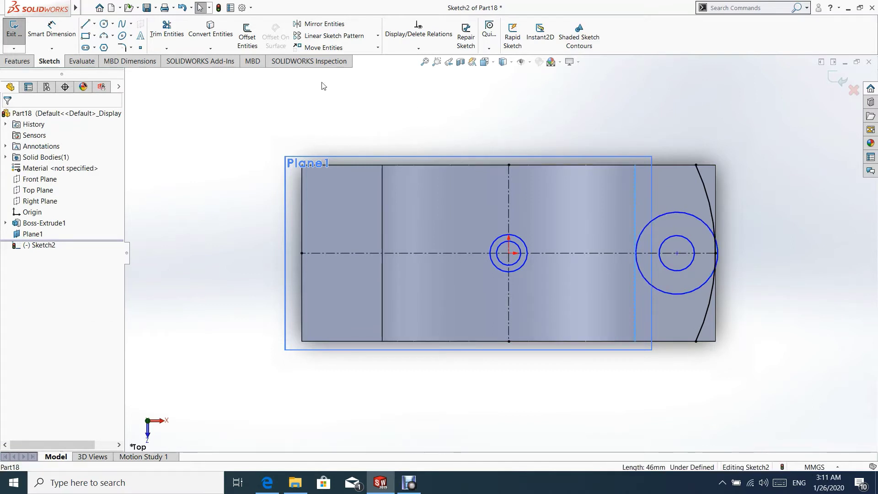
left_click(215, 28)
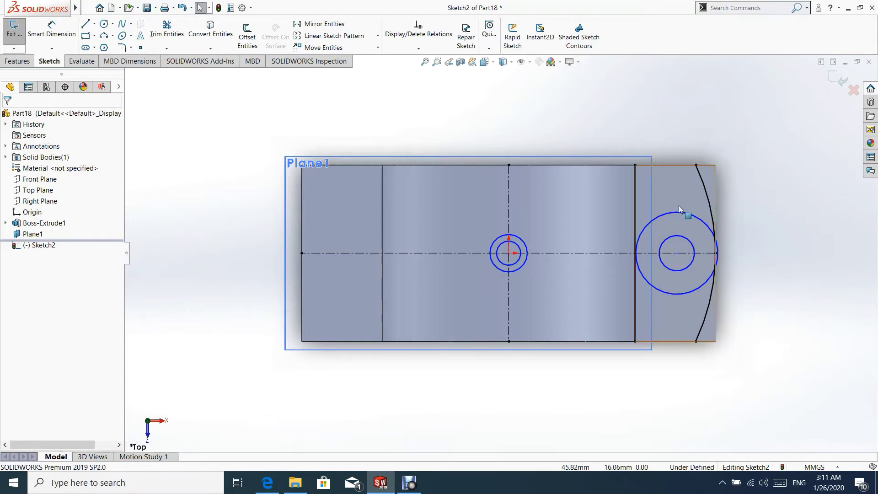
Dimension the right flange circles' center 39 mm from the vertical centerline
left_click(52, 28)
left_click(677, 252)
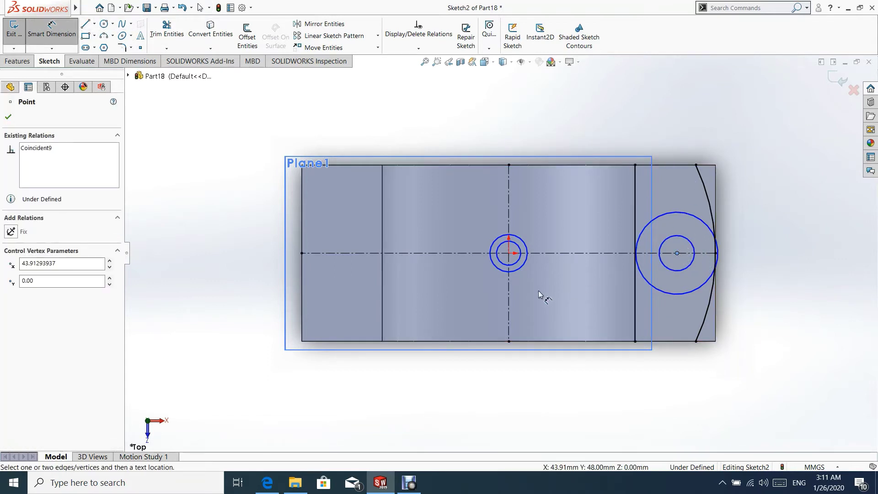
left_click(509, 289)
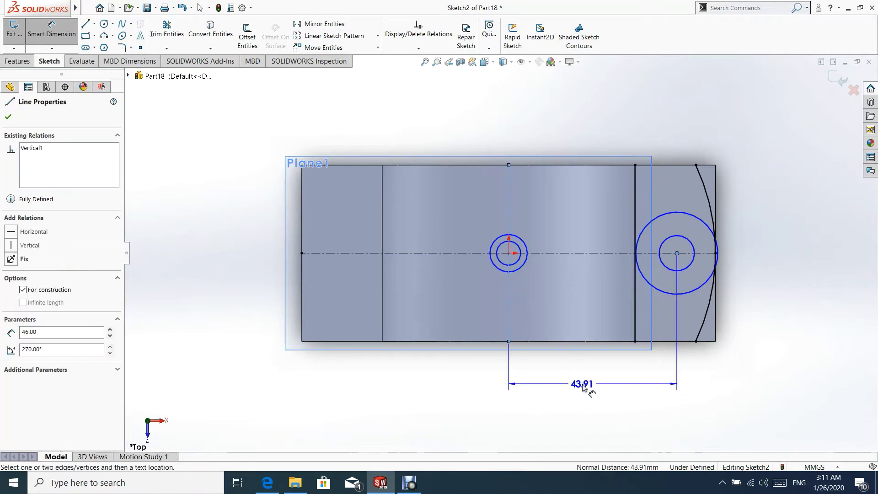
left_click(594, 384)
type("39")
key("Return")
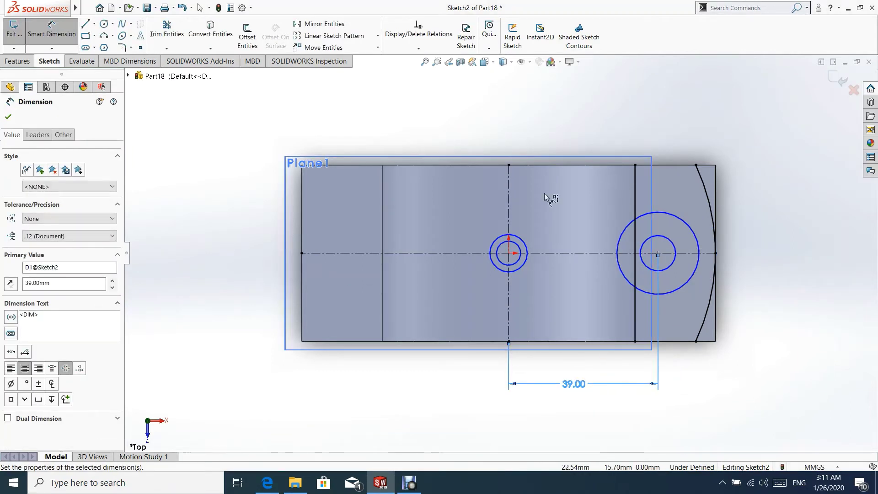
Dimension the right flange's outer circle to 34 mm diameter (17*2) and its inner circle to 12 mm diameter
left_click(692, 231)
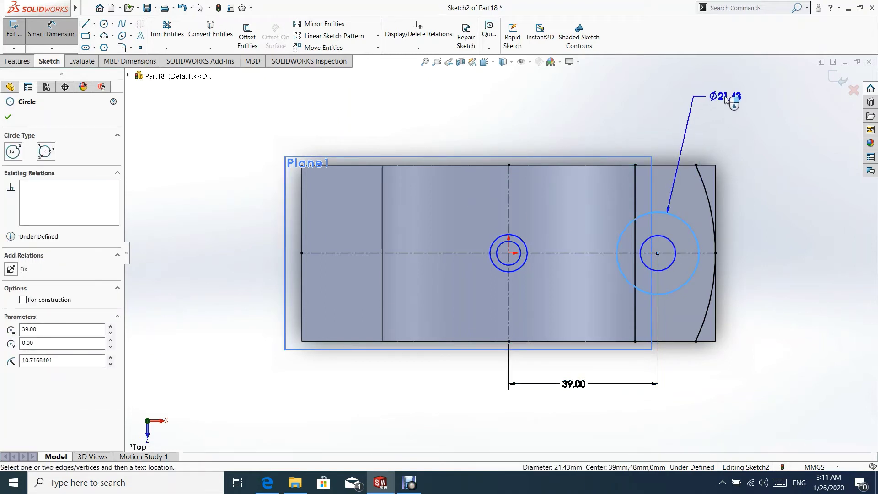
left_click(726, 100)
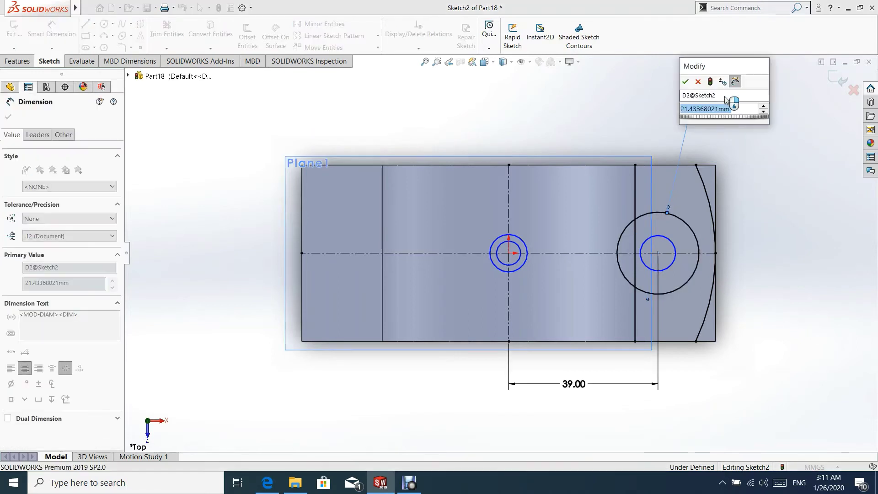
type("14")
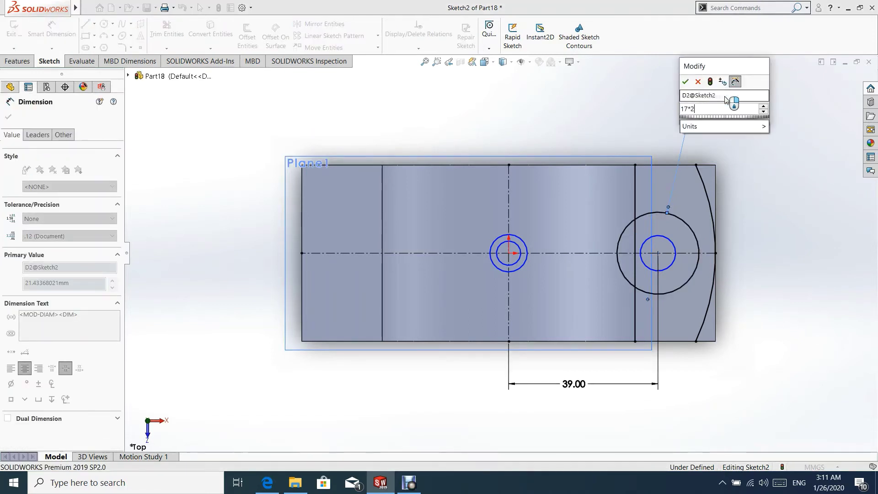
key("Return")
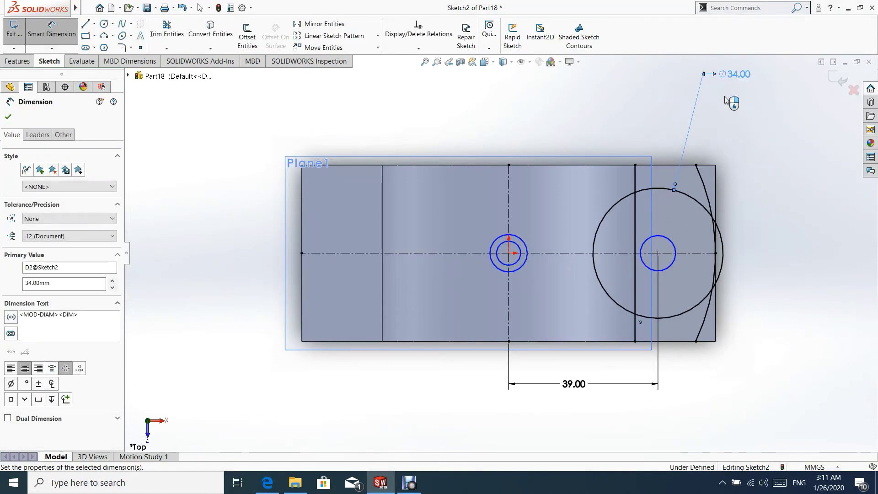
left_click(674, 245)
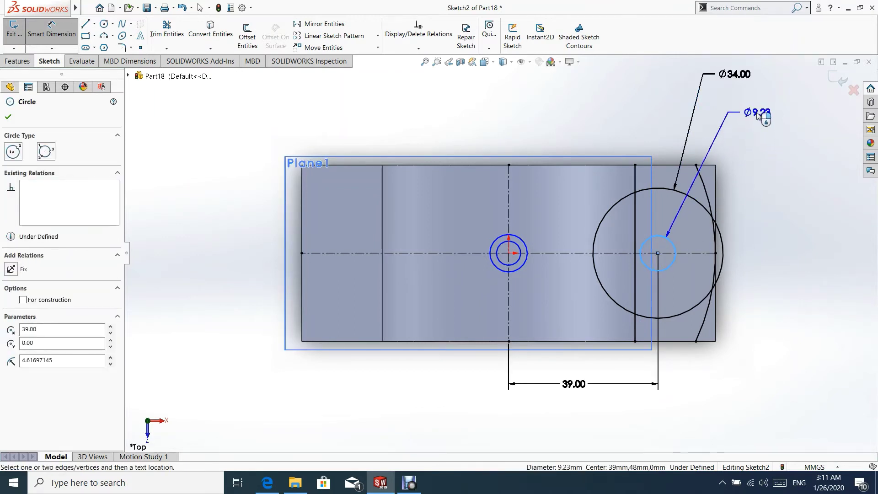
left_click(757, 115)
type("12")
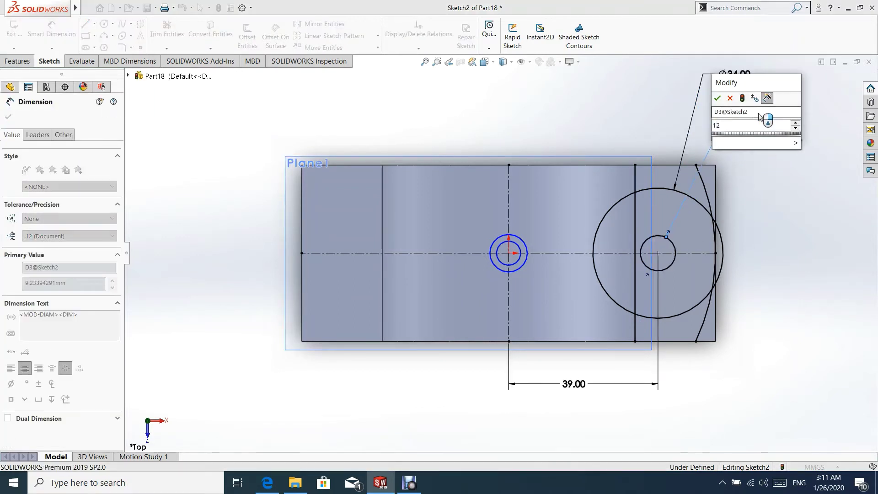
key("Return")
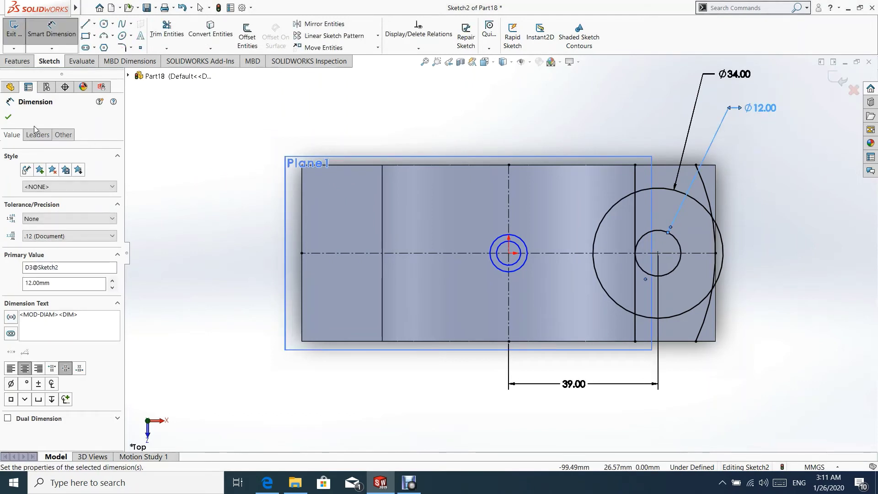
left_click(9, 118)
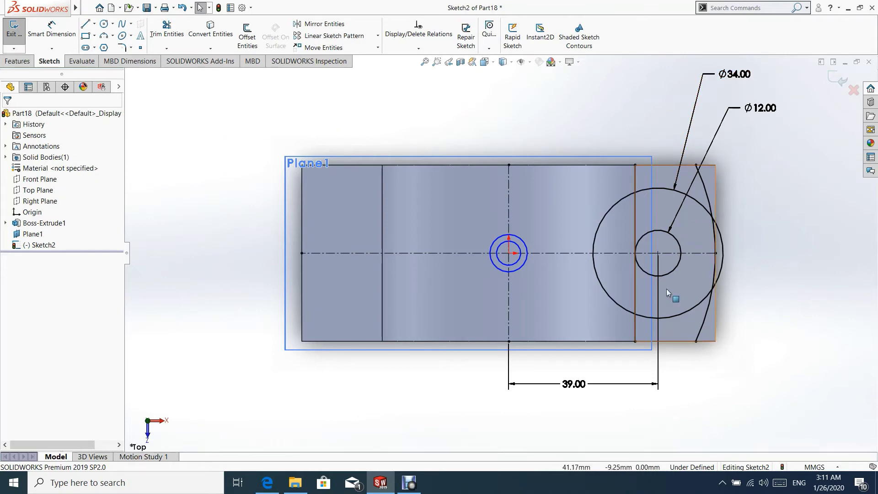
Power trim the 34 mm circle on the flange side of the converted edge line, and trim the line's portion inside that circle
left_click(166, 29)
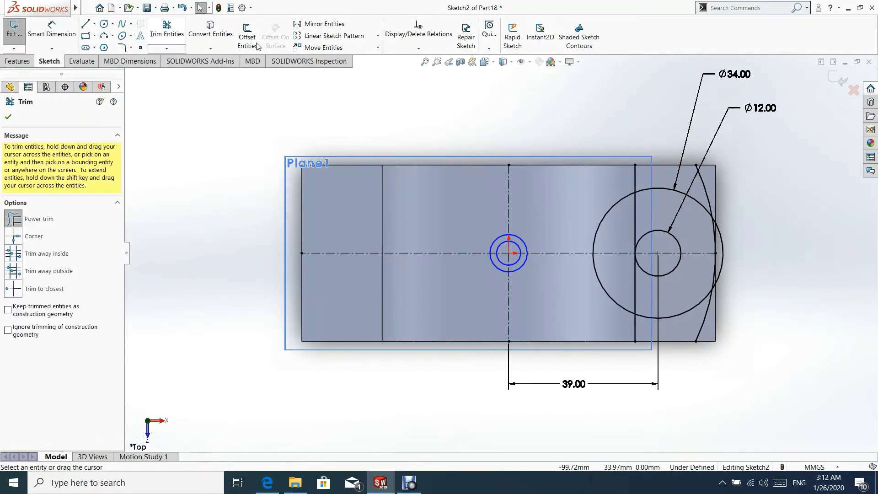
scroll(737, 247, "down", 3)
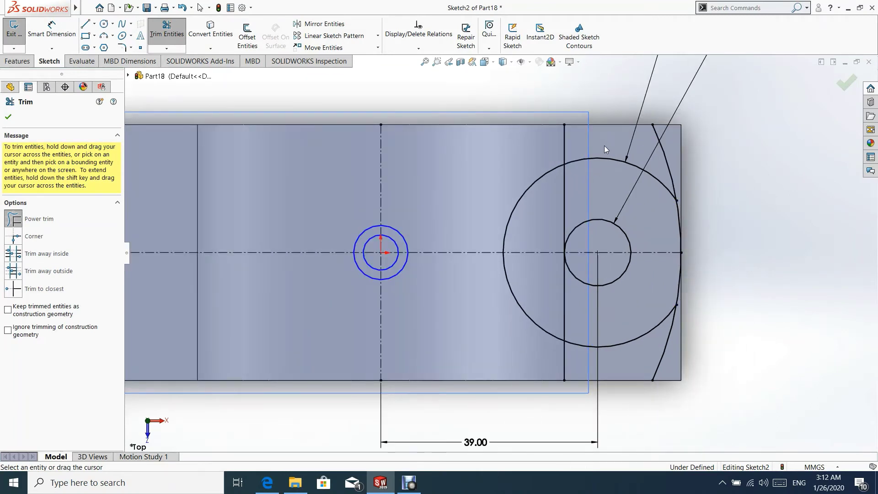
left_click_drag(605, 148, 621, 217)
mouse_move(617, 341)
left_mouse_down()
mouse_move(589, 367)
mouse_move(570, 219)
mouse_move(556, 224)
left_mouse_up()
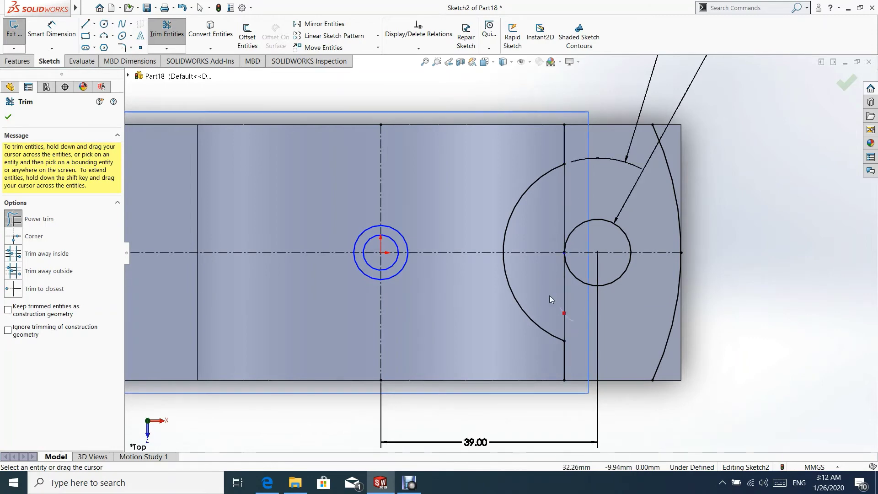
scroll(502, 327, "up", 3)
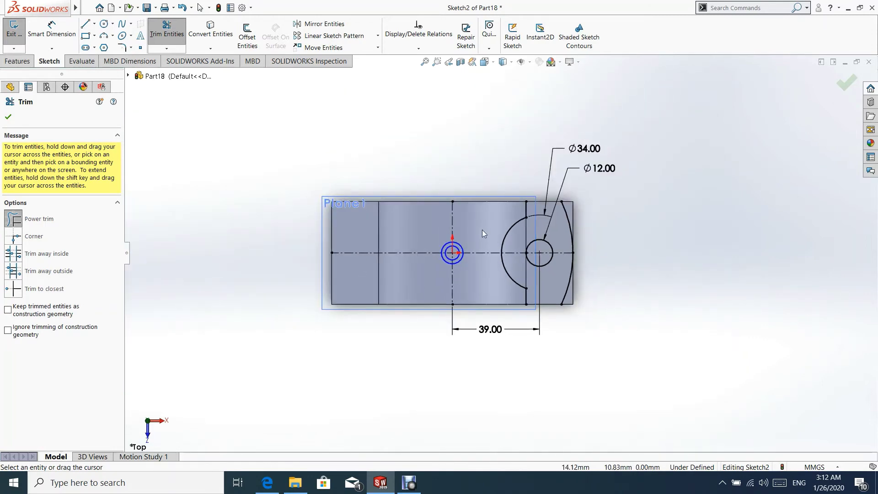
Finish trimming and reposition the 34 mm diameter dimension text above the dome, away from the right flange
scroll(481, 230, "down", 2)
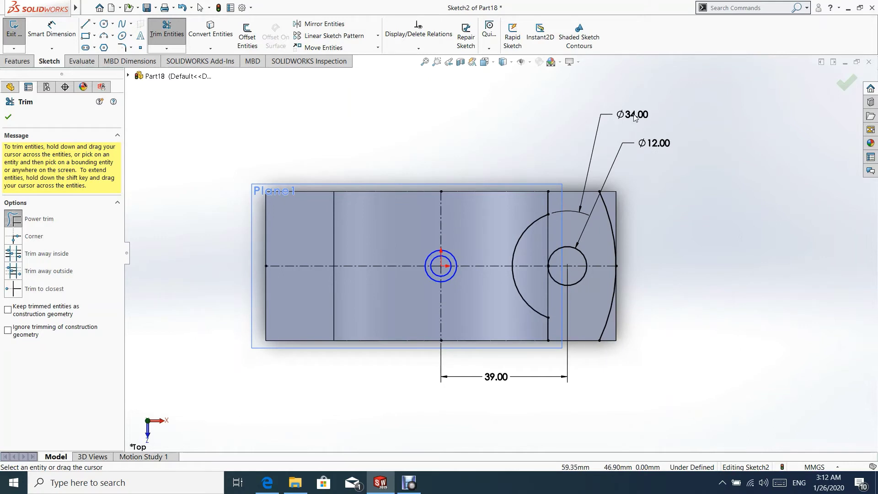
left_click_drag(634, 115, 558, 114)
left_click(7, 120)
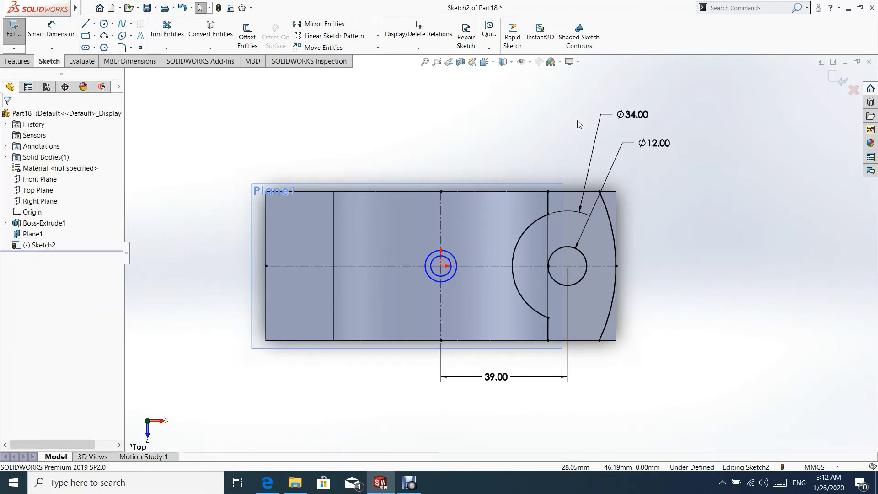
left_click_drag(632, 116, 453, 123)
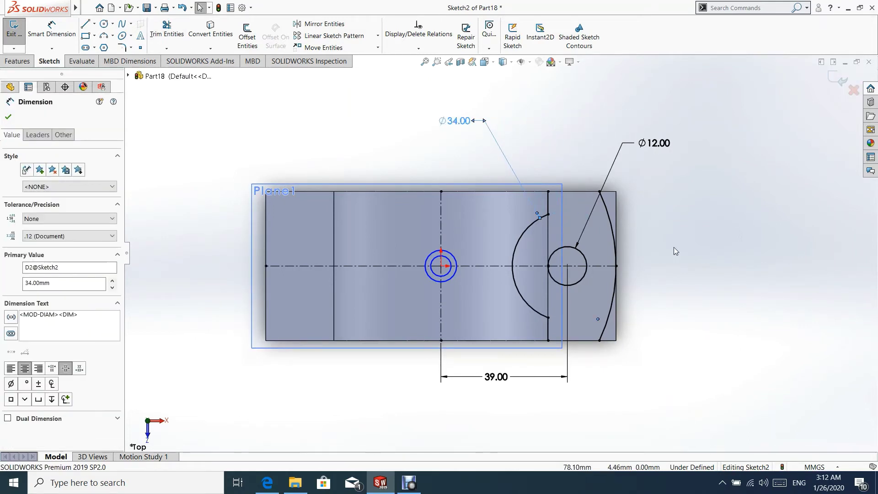
left_click(413, 160)
scroll(379, 168, "down", 2)
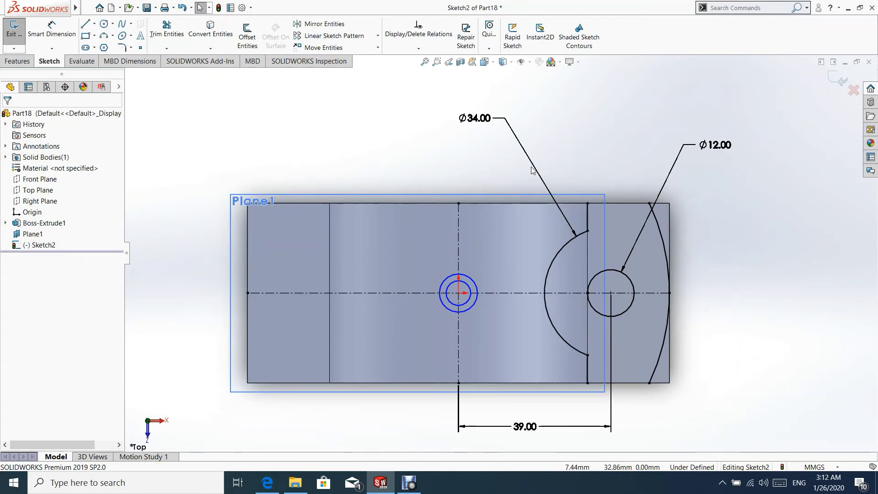
scroll(519, 382, "up", 1)
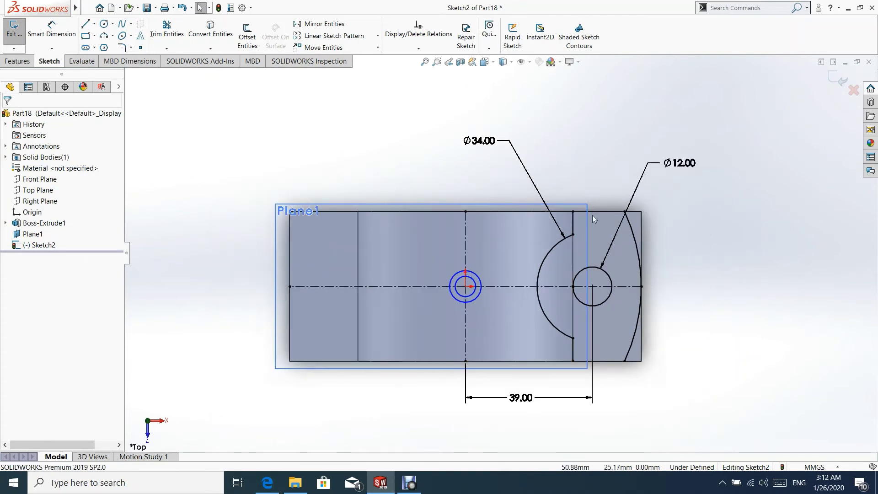
Dimension the concentric circles at the origin with diameters of 8 mm for the outer and 6 mm for the inner
left_click(57, 29)
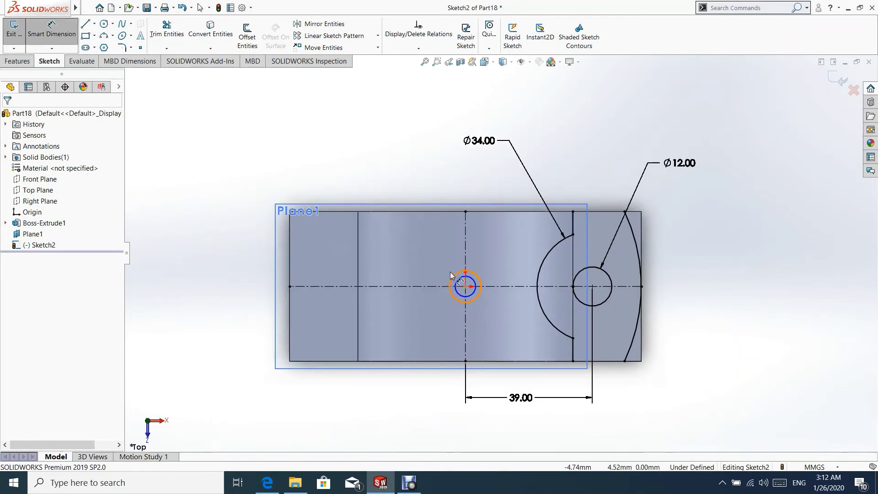
left_click(455, 277)
left_click(383, 160)
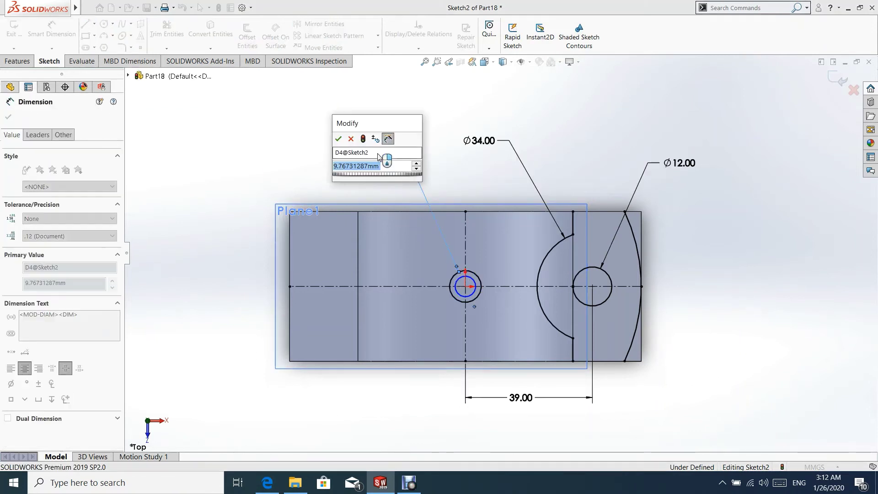
type("8")
key("Return")
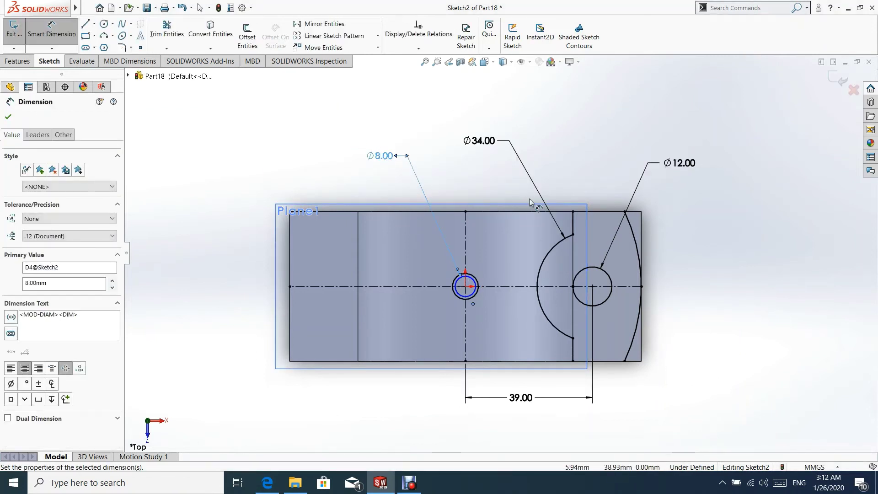
left_click(459, 276)
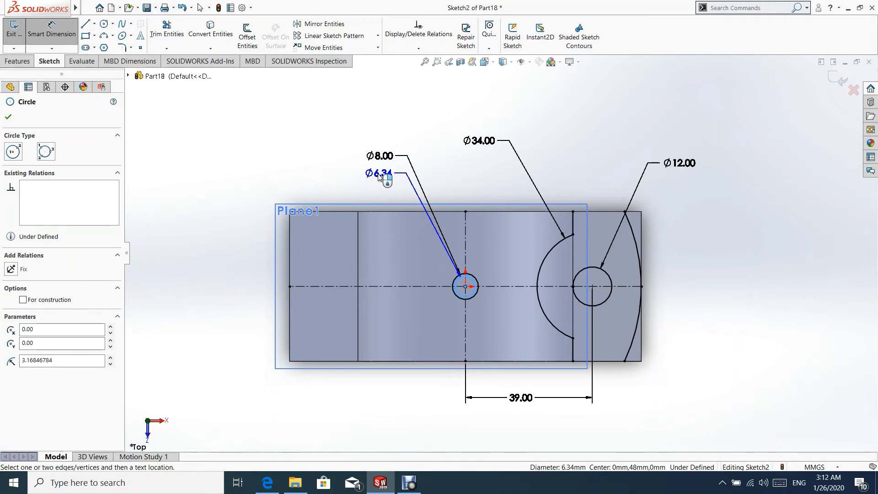
left_click(379, 179)
type("6.00mm")
key("Return")
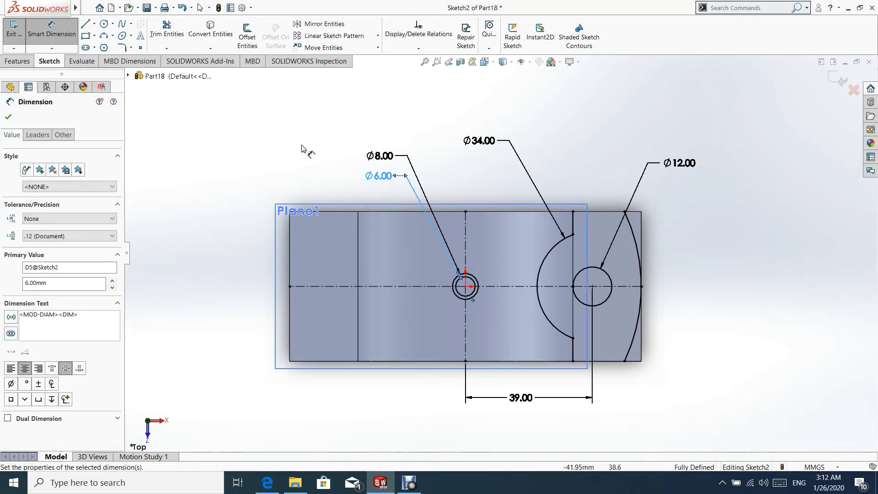
left_click(8, 114)
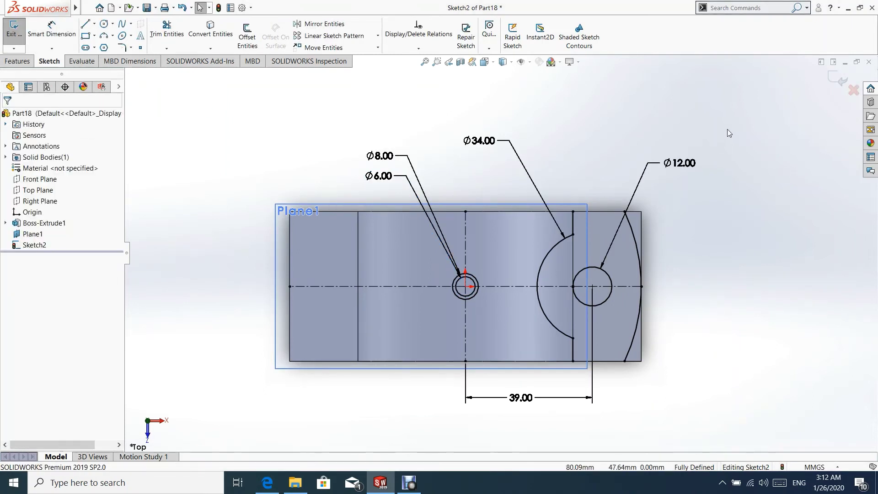
Mirror the right flange's circle, arcs and edge segments about the vertical centerline, leaving out the horizontal centerline
mouse_move(724, 119)
left_mouse_down()
mouse_move(577, 213)
mouse_move(453, 382)
mouse_move(436, 418)
left_mouse_up()
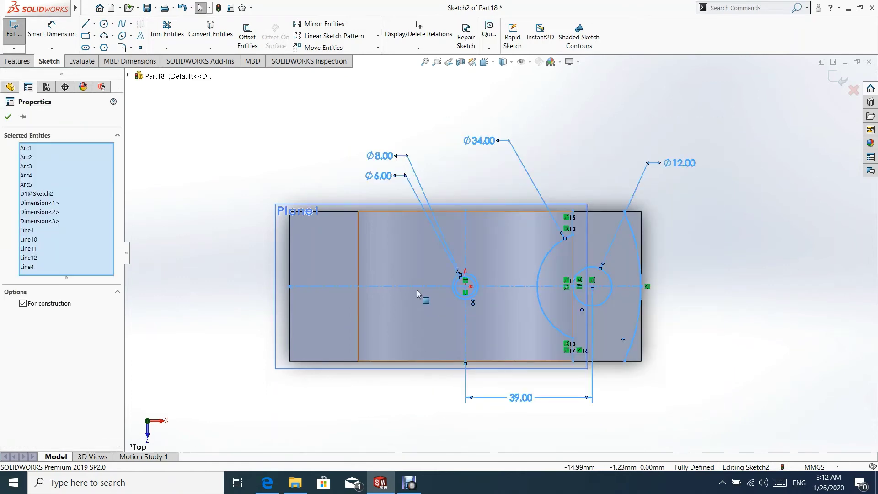
left_click(415, 286, "ctrl")
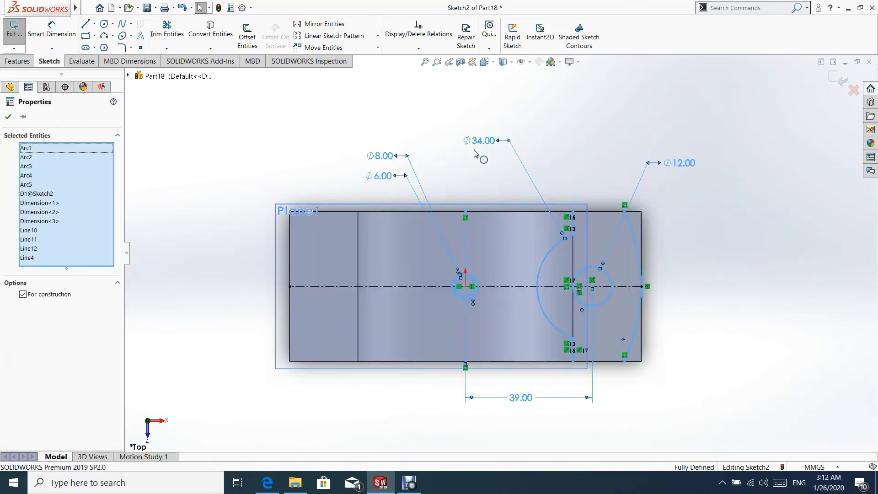
left_click(320, 24)
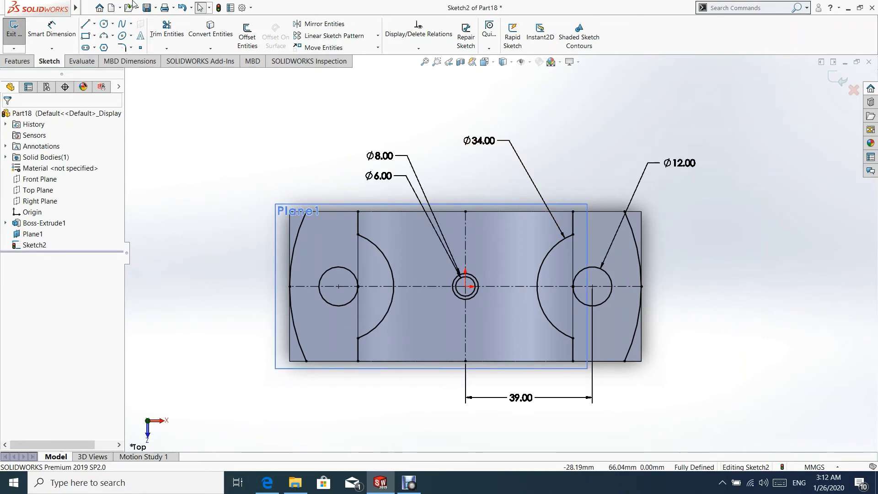
Sketch a corner rectangle around the part's whole outline from corner to opposite corner, and exit the sketch
left_click(86, 37)
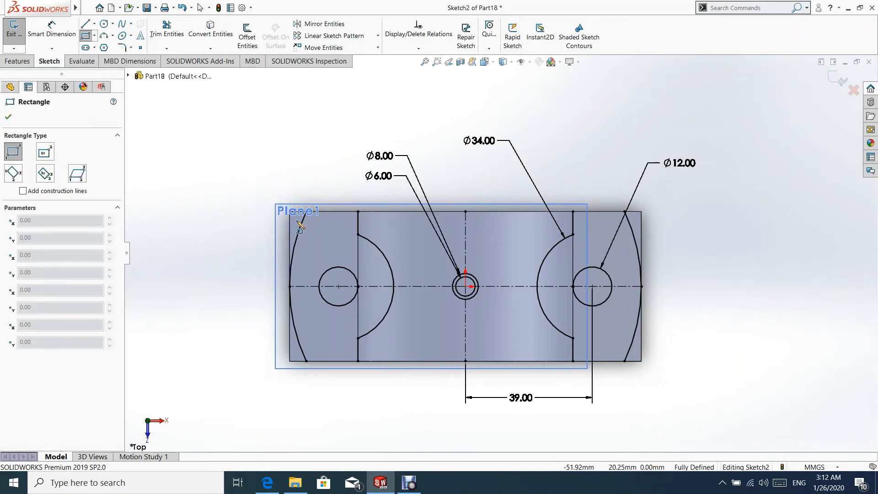
scroll(613, 242, "down", 2)
scroll(500, 253, "up", 2)
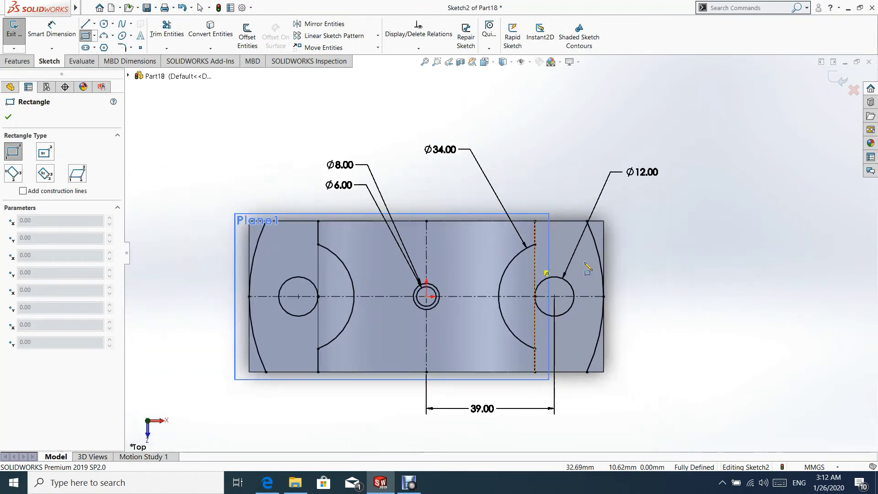
left_click(604, 220)
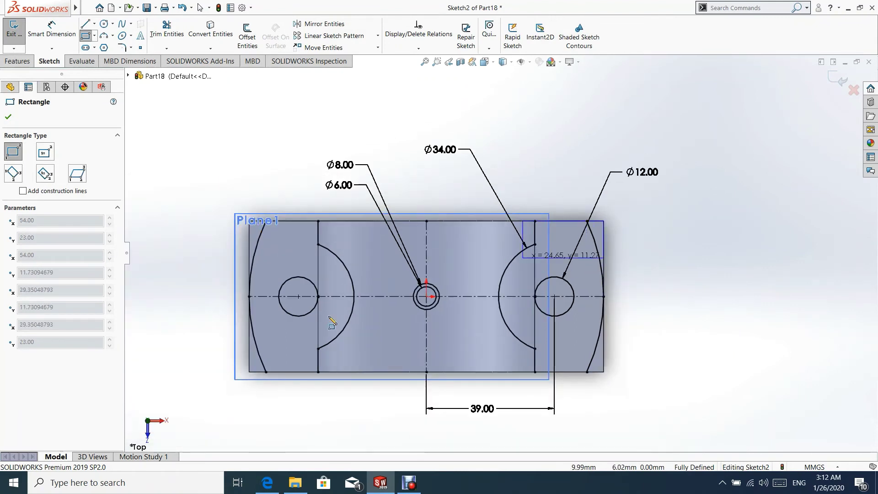
left_click(248, 372)
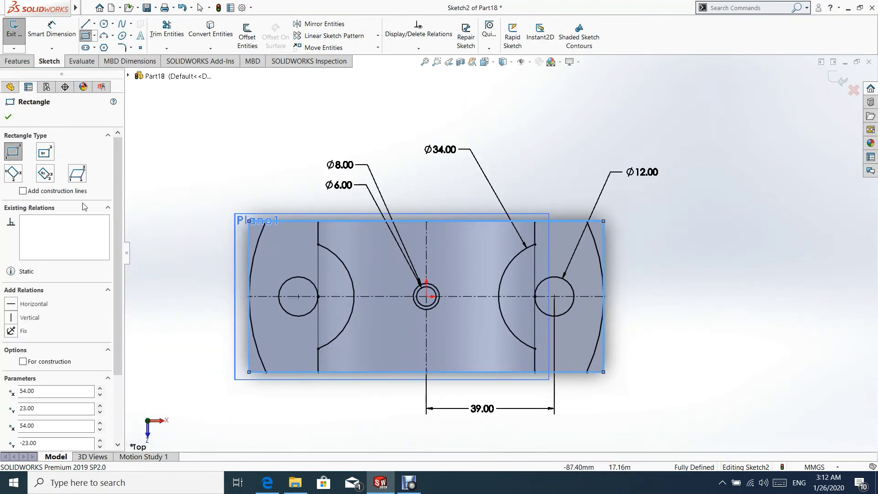
left_click(9, 118)
scroll(498, 242, "up", 1)
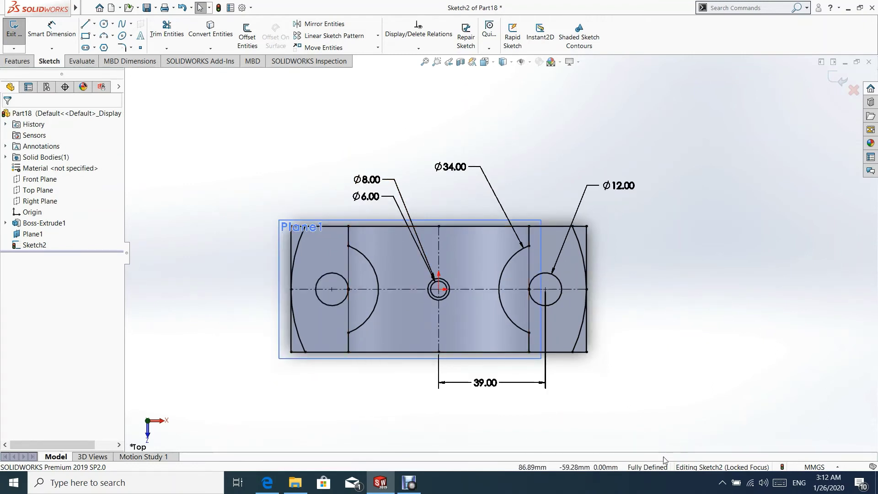
left_click(840, 80)
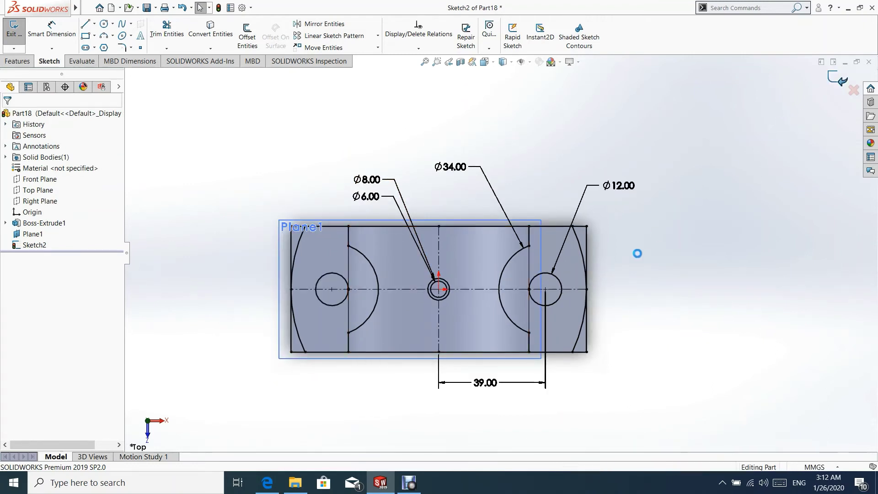
Start an Extruded Cut from the sketch and select both flange hole circles and the inner center circle as contours
mouse_move(391, 317)
middle_mouse_down()
mouse_move(366, 249)
mouse_move(353, 105)
mouse_move(349, 176)
mouse_move(370, 155)
mouse_move(338, 153)
middle_mouse_up()
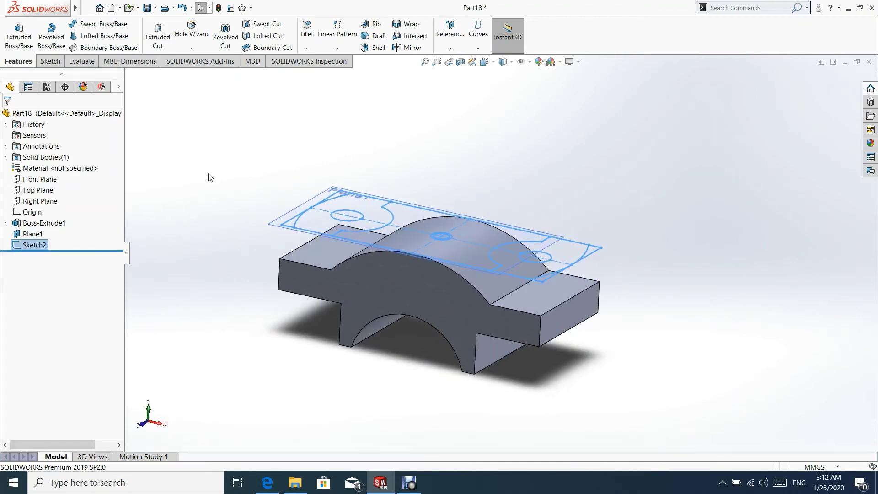
left_click(156, 38)
left_click(65, 342)
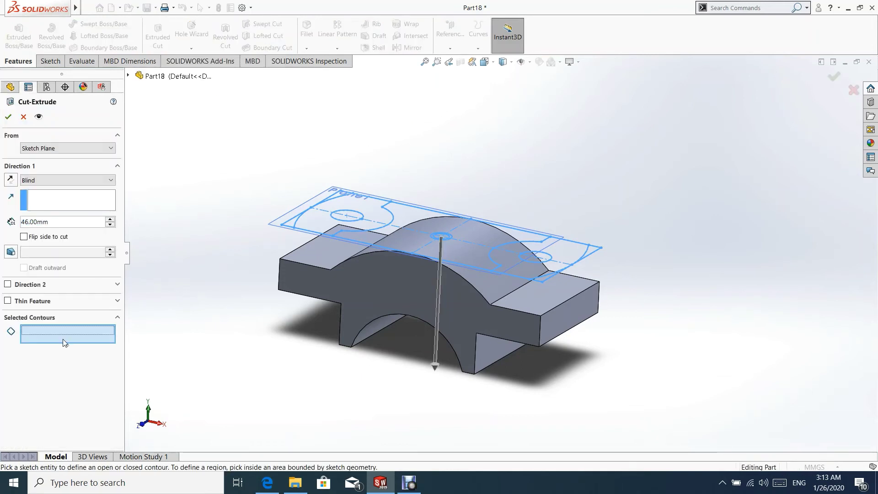
scroll(311, 218, "down", 2)
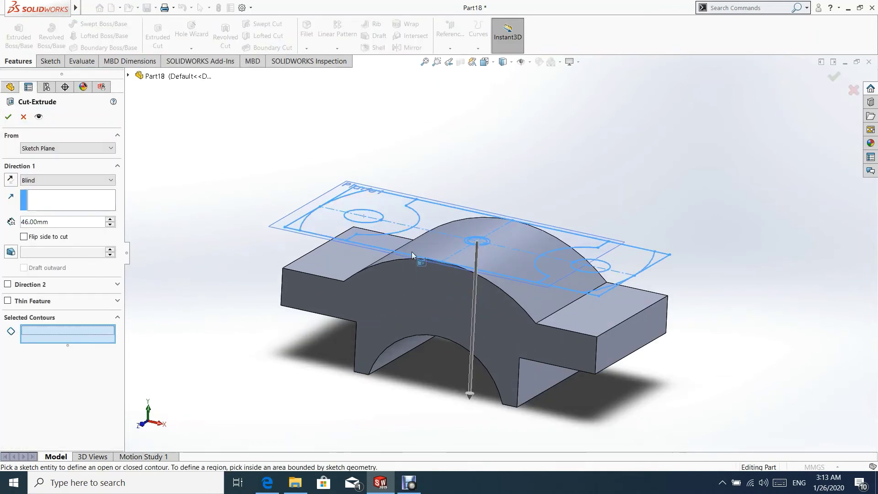
scroll(372, 218, "down", 2)
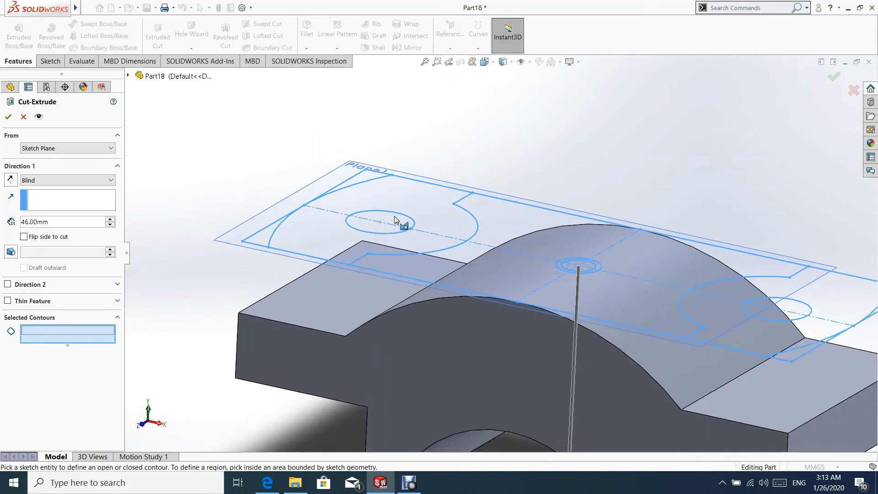
left_click(394, 217)
scroll(574, 265, "down", 4)
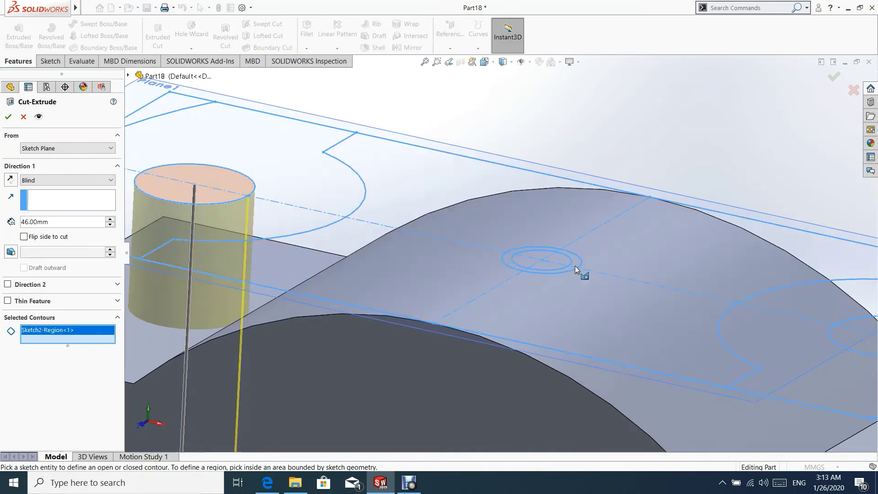
left_click(544, 256)
scroll(545, 255, "up", 5)
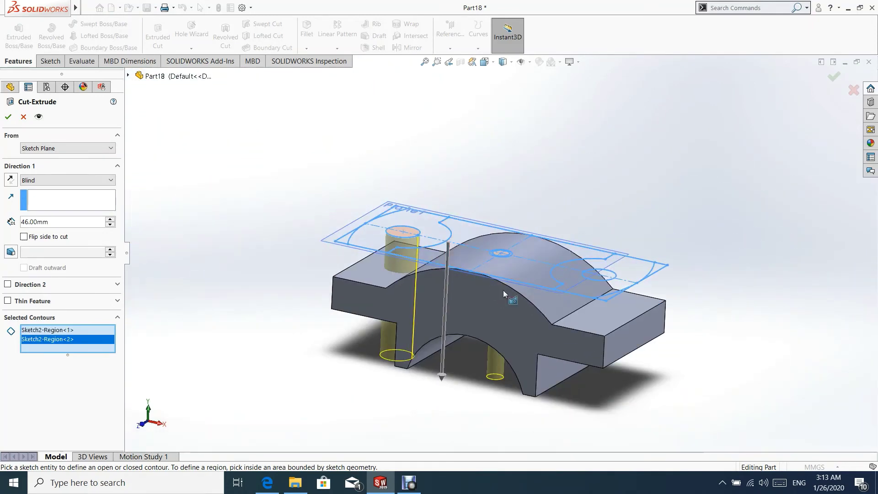
left_click(599, 263)
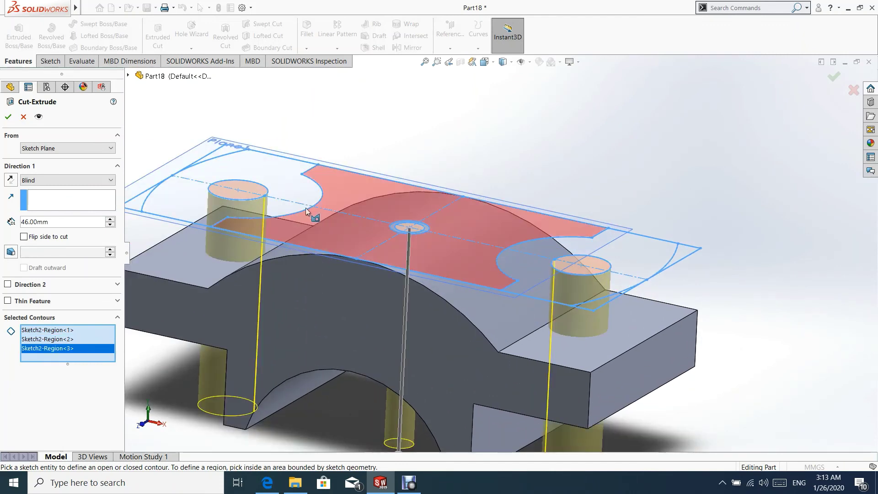
Add the four corner regions outside the flange end arcs to the contours and cut with a 46 mm blind depth
scroll(320, 217, "up", 4)
scroll(322, 230, "down", 6)
left_click(320, 224)
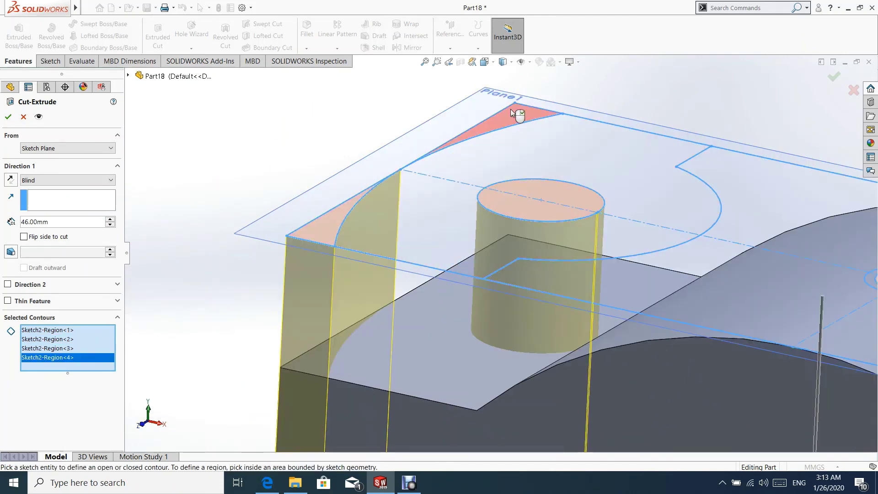
left_click(515, 113)
scroll(633, 269, "up", 5)
scroll(633, 269, "up", 4)
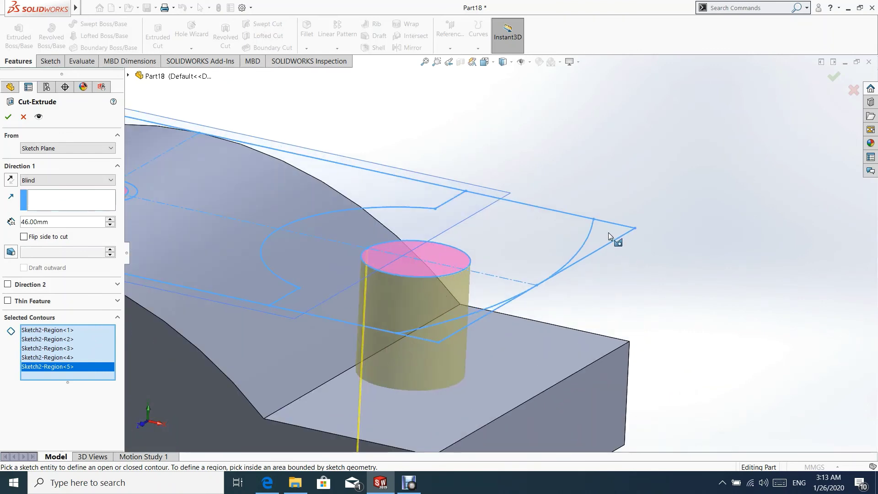
left_click(615, 239)
scroll(534, 281, "down", 2)
scroll(490, 308, "up", 4)
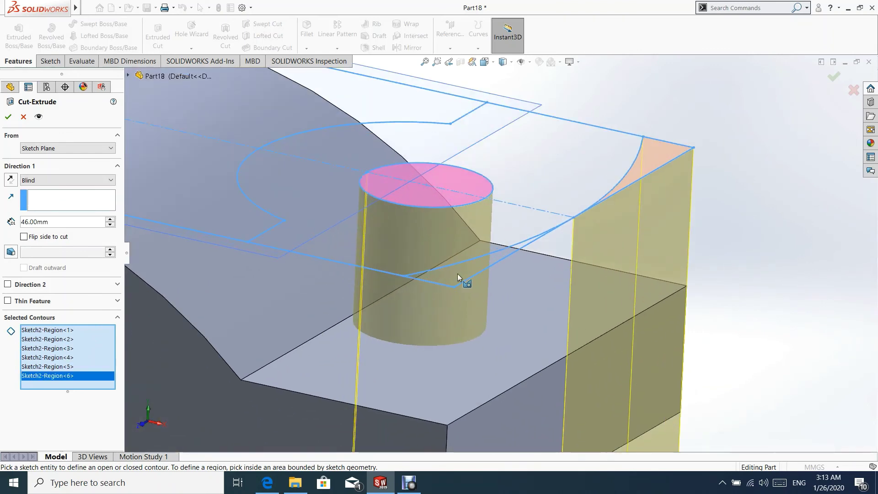
left_click(457, 274)
scroll(301, 265, "up", 5)
mouse_move(317, 207)
middle_mouse_down()
mouse_move(308, 204)
mouse_move(317, 200)
mouse_move(314, 210)
middle_mouse_up()
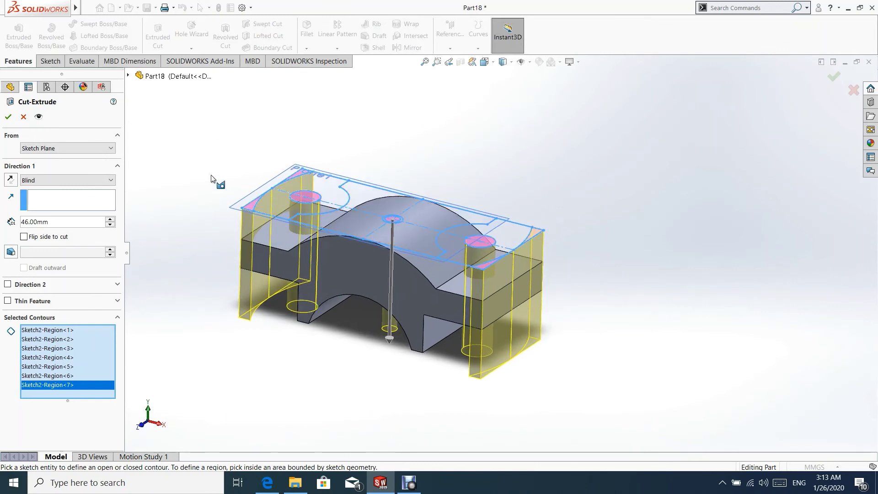
left_click(8, 117)
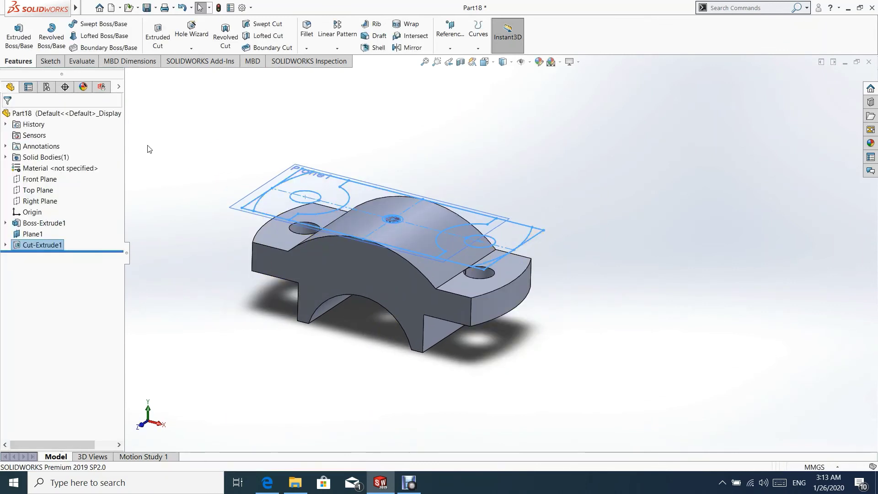
Edit the cut feature and change its end condition to Through All
right_click(39, 247)
left_click(65, 218)
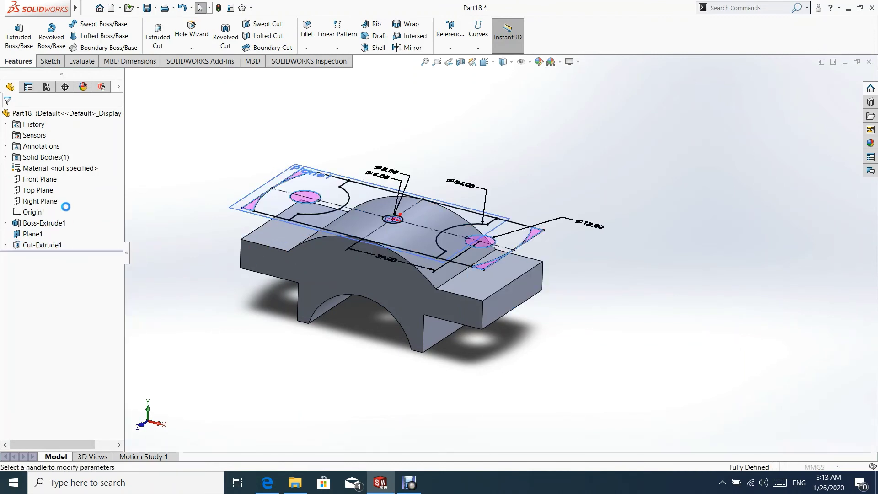
left_click(40, 181)
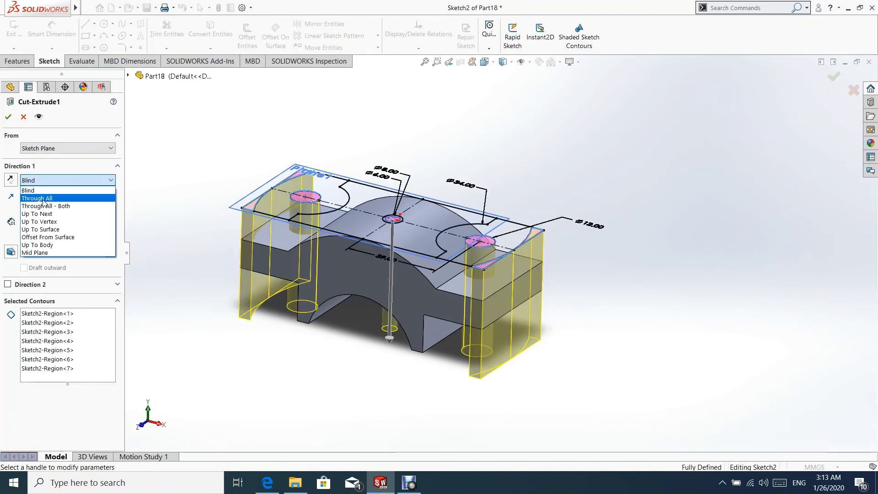
left_click(44, 200)
left_click(9, 116)
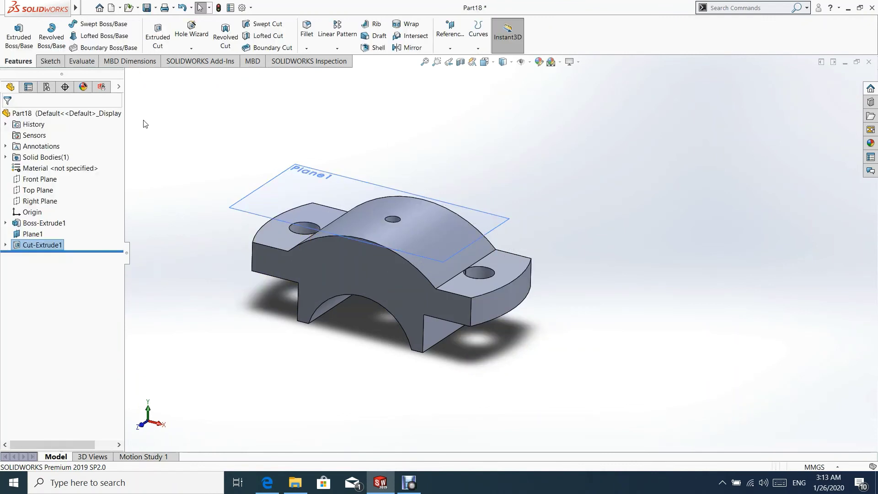
Start another Extruded Cut from the first cut's sketch and select the two flange recess regions around the hole circles as contours
left_click(5, 245)
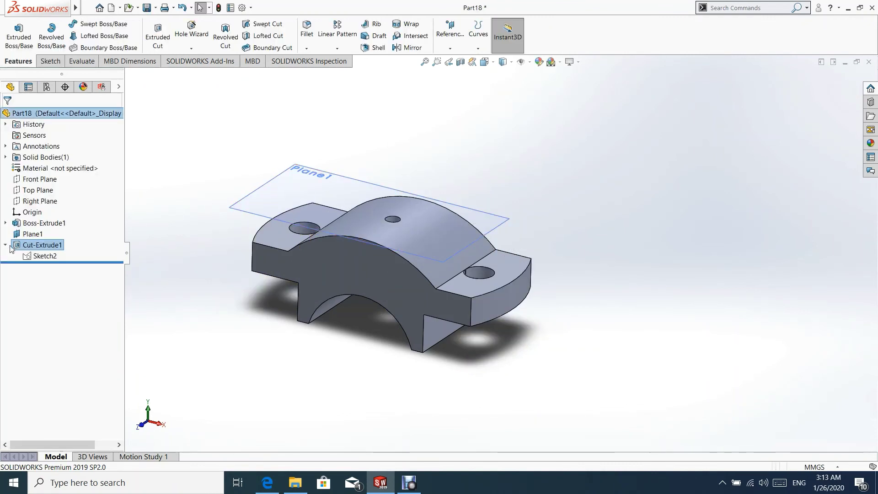
left_click(45, 256)
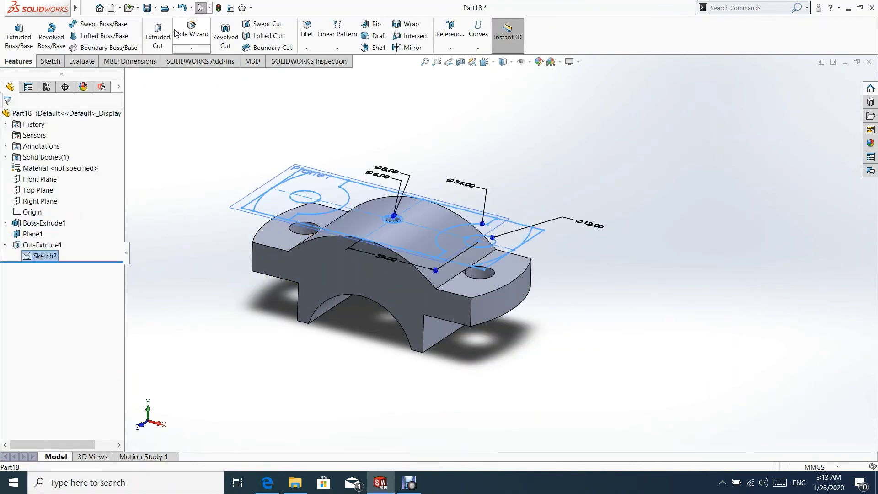
left_click(158, 36)
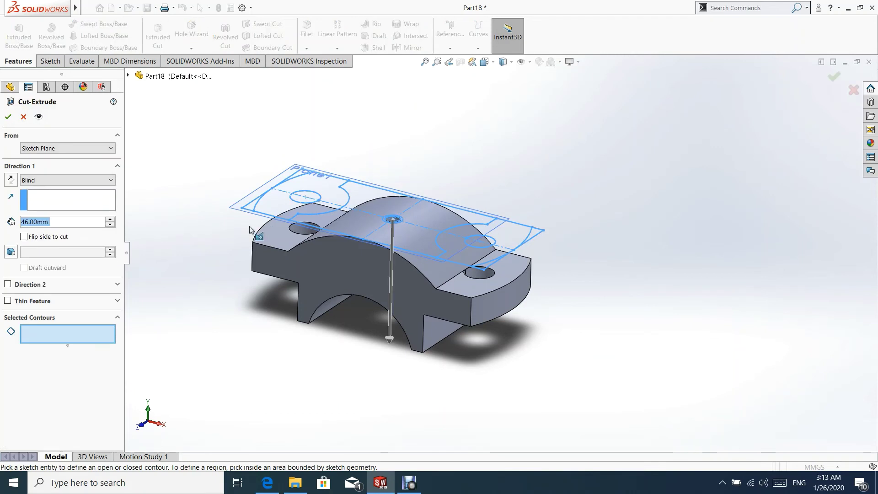
left_click(315, 188)
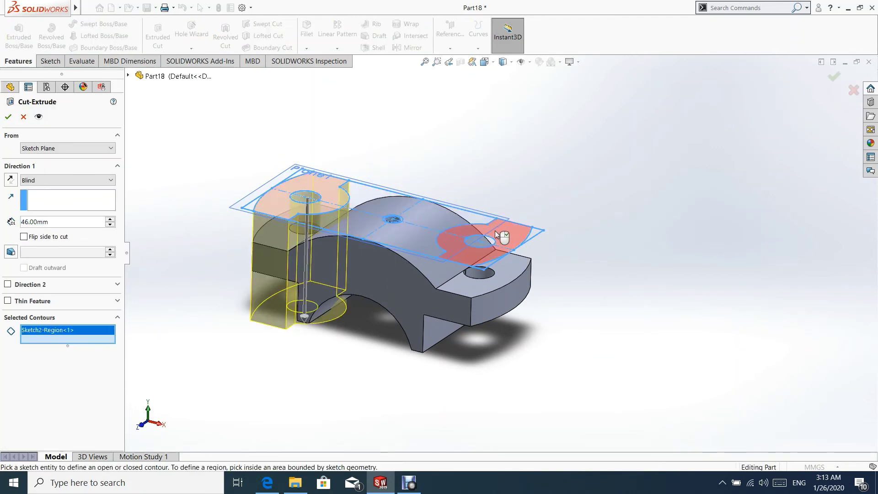
left_click(503, 235)
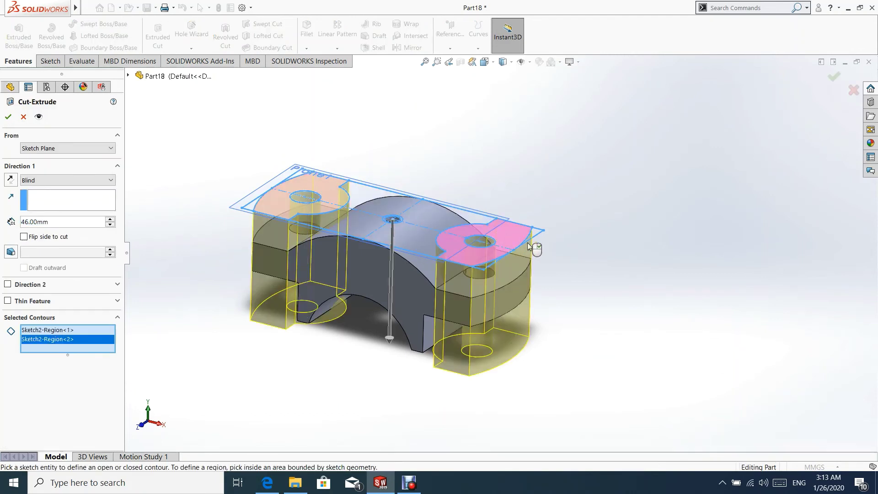
Set the cut's end condition to Up To Surface, ending at the flange's top face, and finish the cut
left_click(55, 181)
left_click(46, 229)
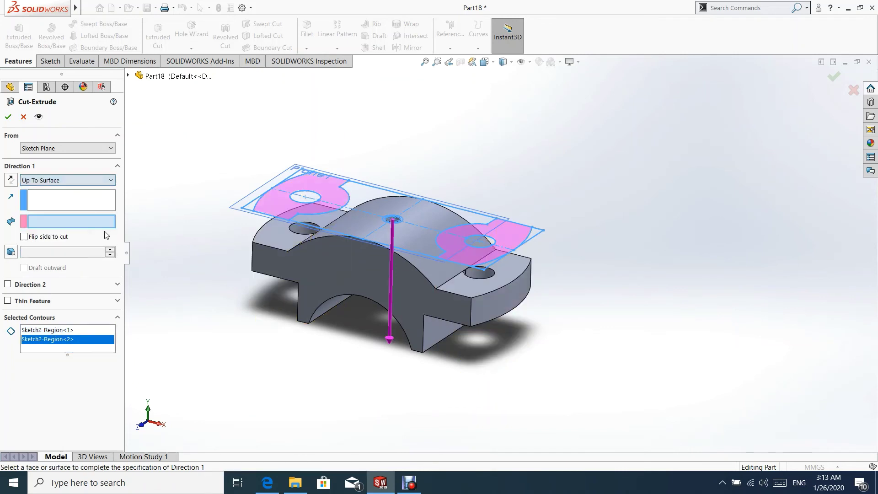
left_click(279, 235)
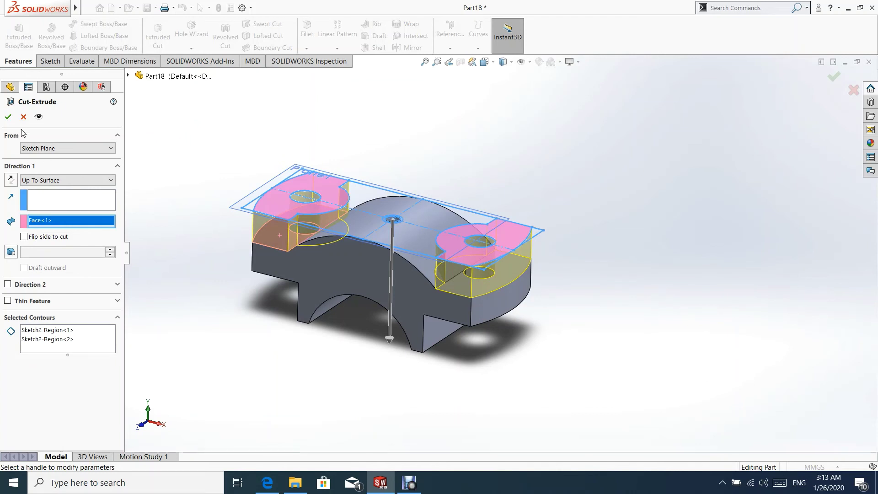
left_click(8, 117)
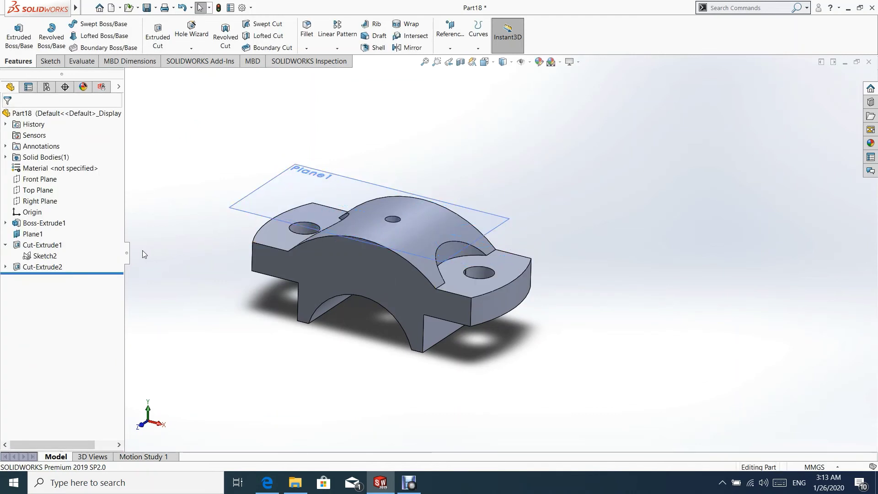
Start a third Extruded Cut from the same sketch and select the ring between the 6 mm and 8 mm center circles
left_click(6, 267)
left_click(49, 280)
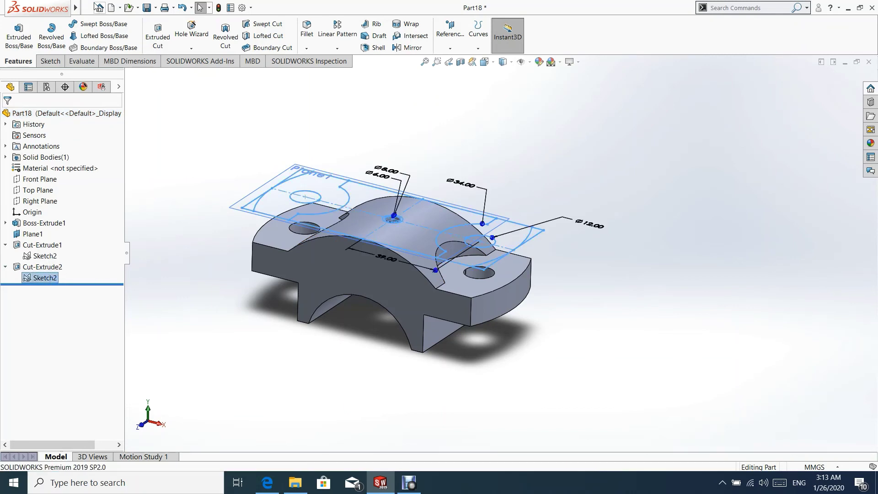
left_click(157, 40)
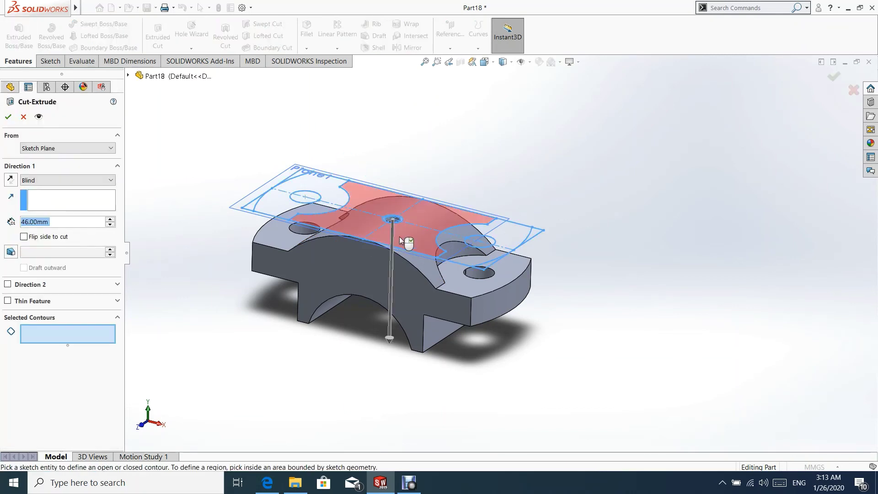
scroll(432, 213, "down", 6)
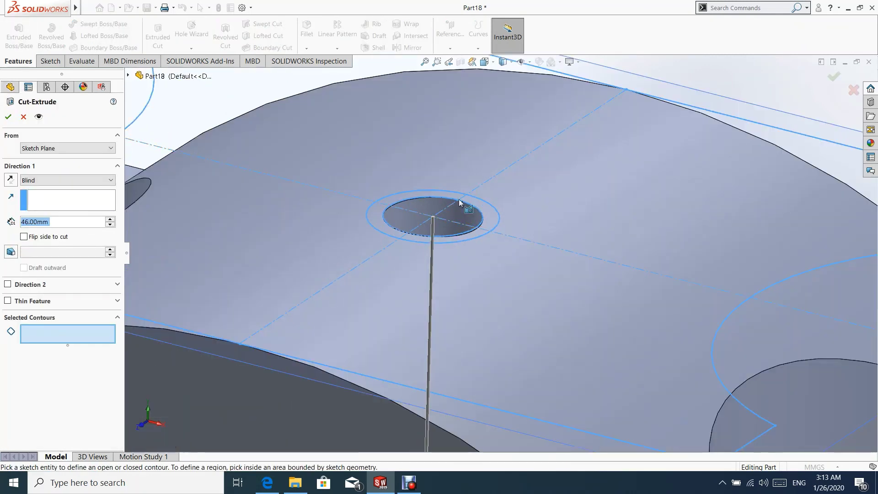
left_click(489, 213)
scroll(480, 253, "up", 8)
scroll(472, 285, "up", 2)
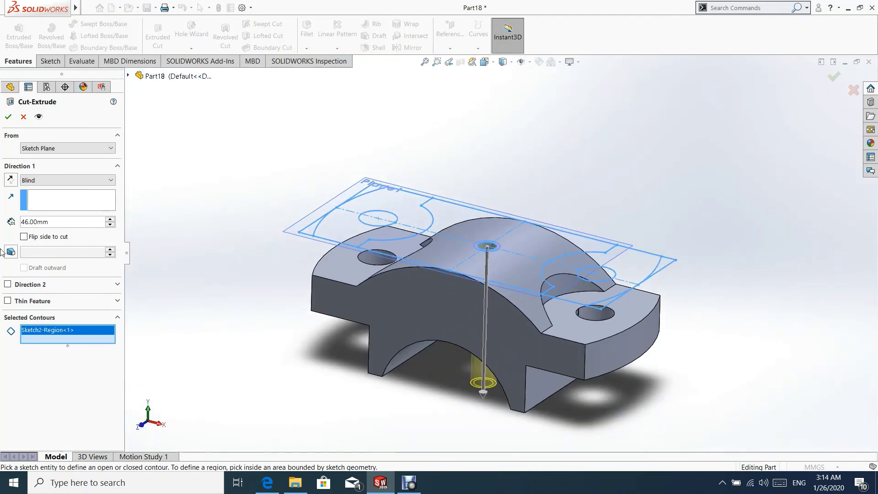
Cut the center ring region with a 16 mm blind depth
double_click(46, 222)
type("6")
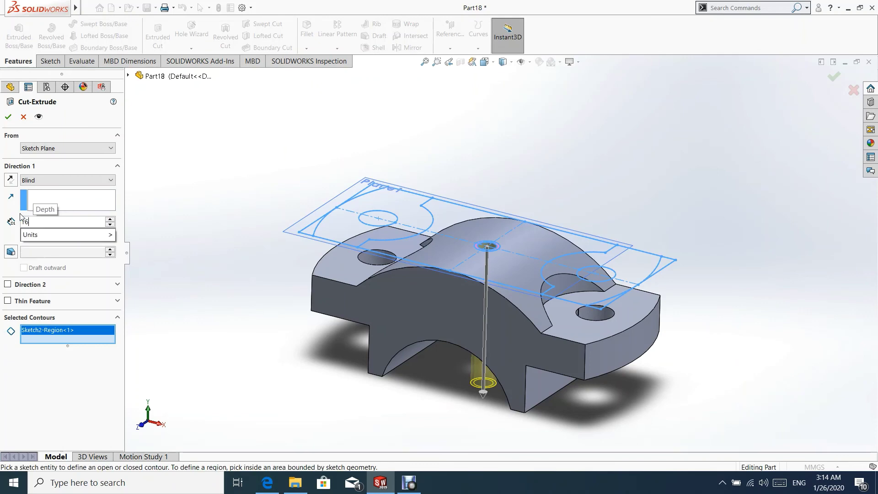
key("Return")
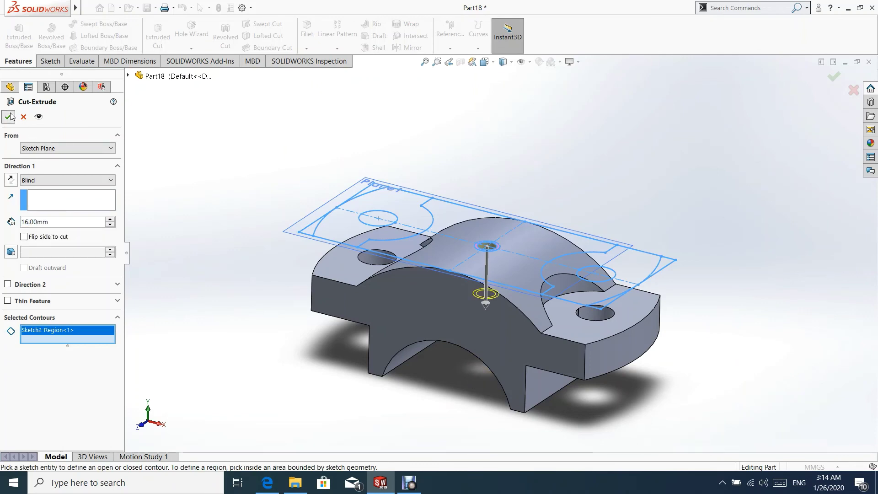
left_click(8, 116)
middle_click_drag(480, 298, 546, 151)
left_click(548, 153)
mouse_move(445, 380)
middle_mouse_down()
mouse_move(443, 346)
mouse_move(433, 350)
middle_mouse_up()
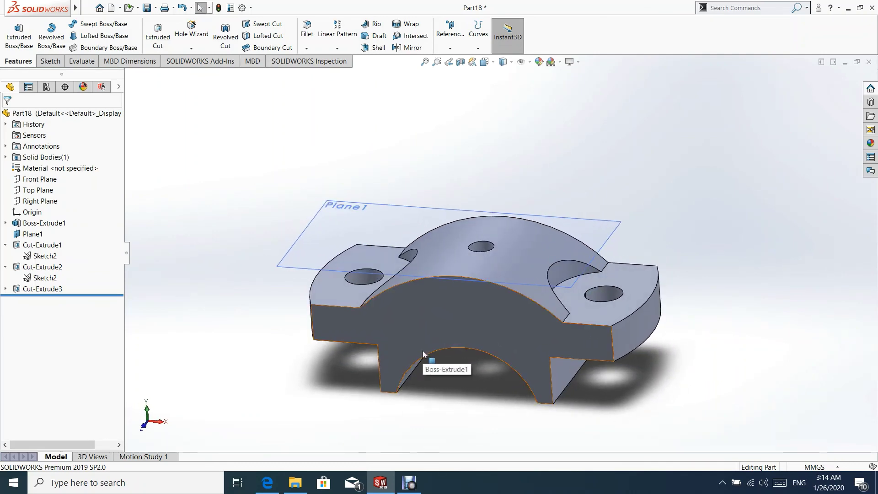
middle_click_drag(487, 329, 459, 322)
Save the part as "the cap" in the assembly modeling 2 folder and close it
left_click(86, 8)
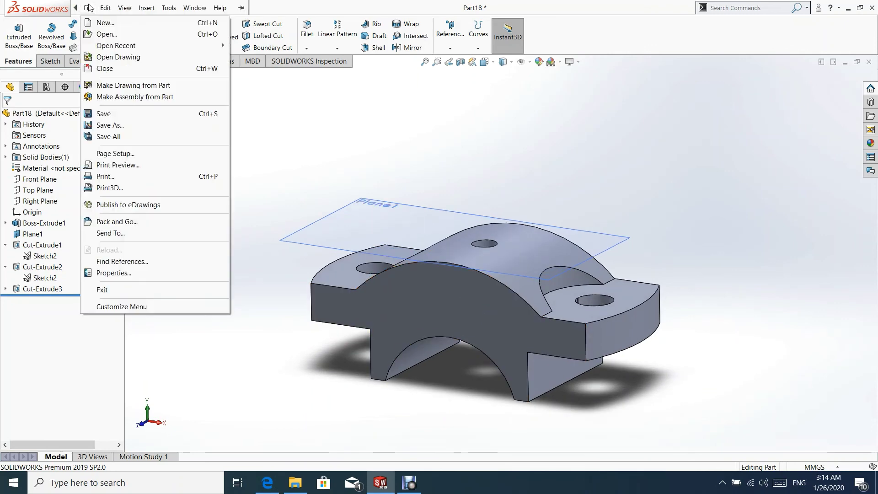
left_click(110, 126)
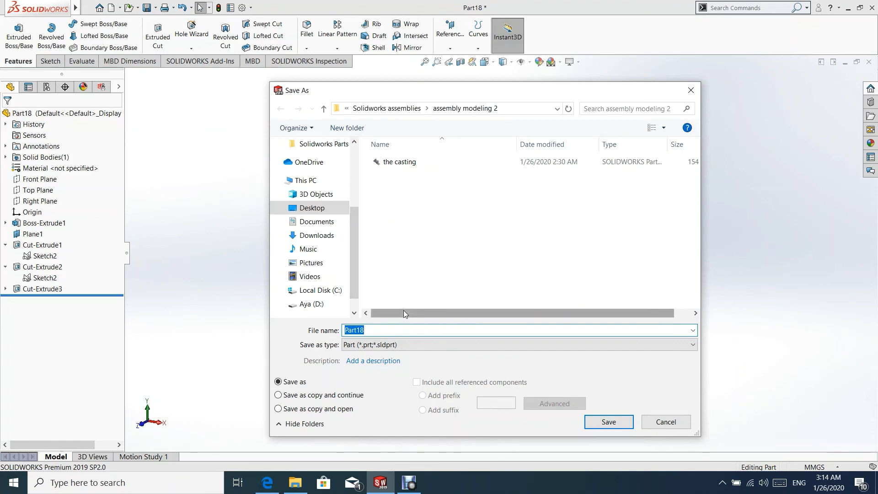
type("the cap")
left_click(604, 423)
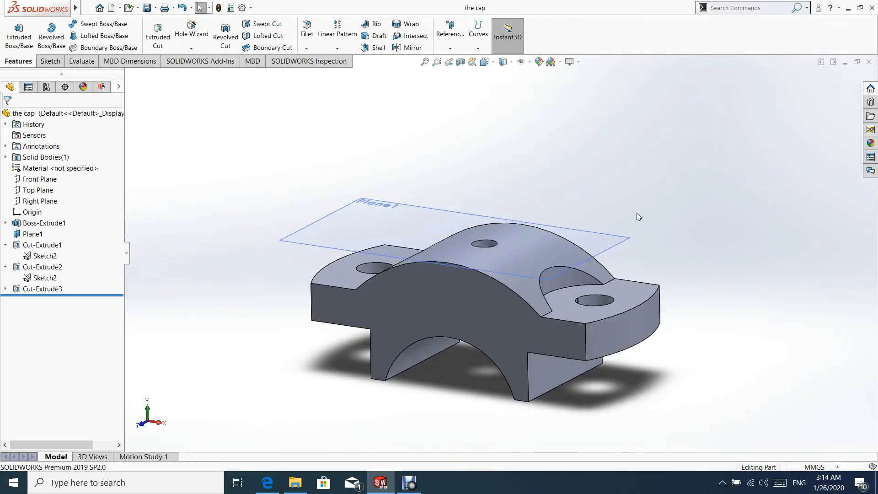
left_click(868, 61)
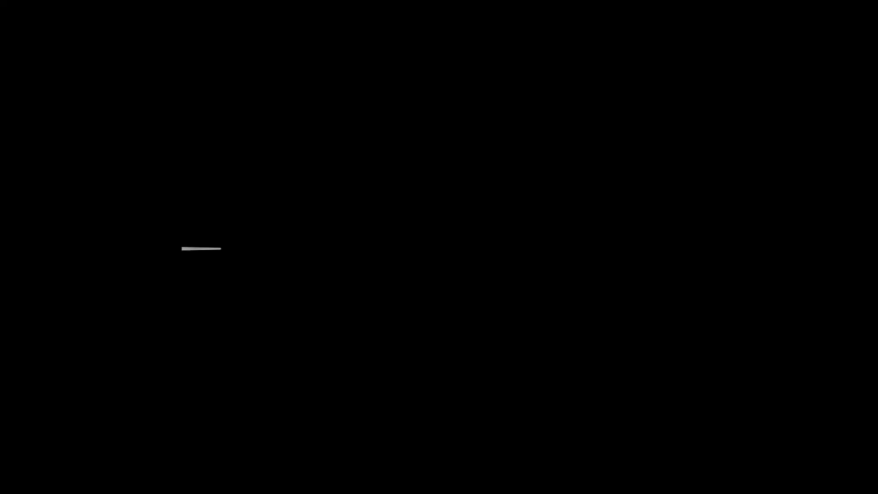